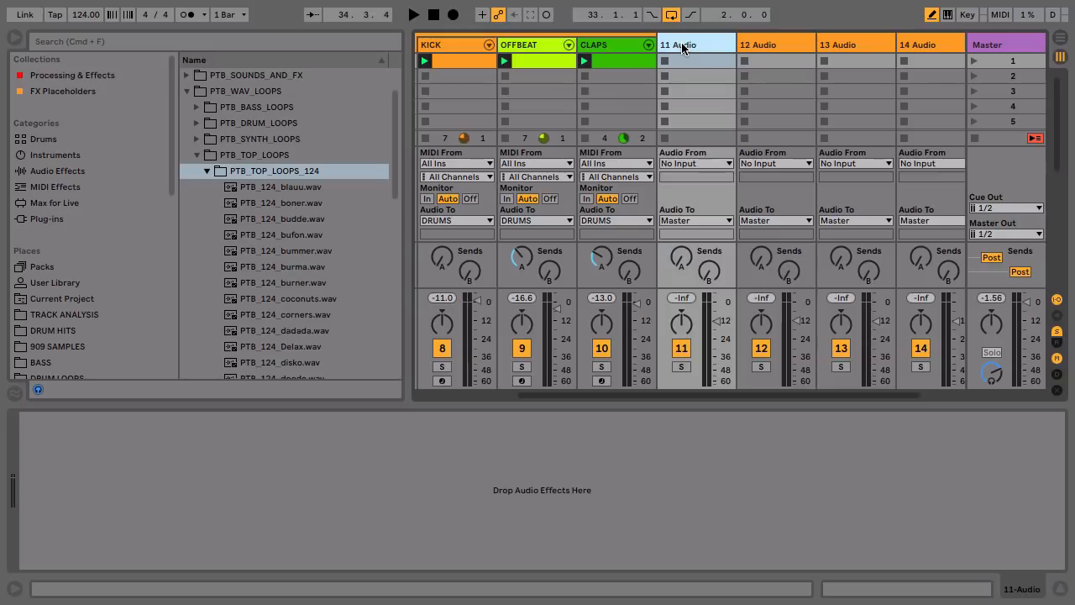
Play the first scene and audition the top loops PTB_124_blauu.wav and PTB_124_boner.wav over the drums.
click(973, 65)
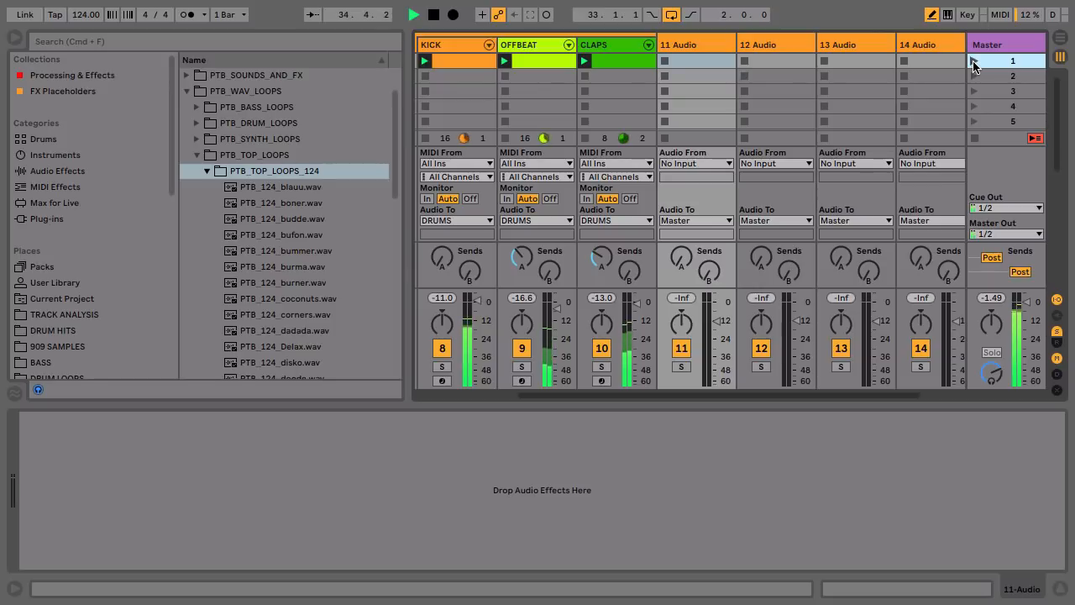
key(space)
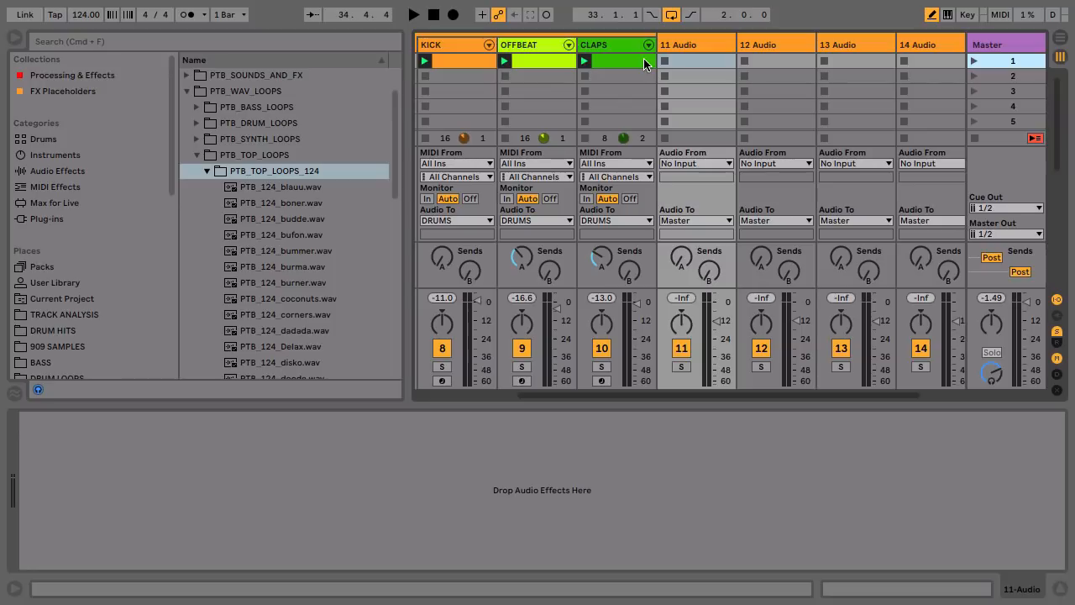
click(973, 65)
click(278, 189)
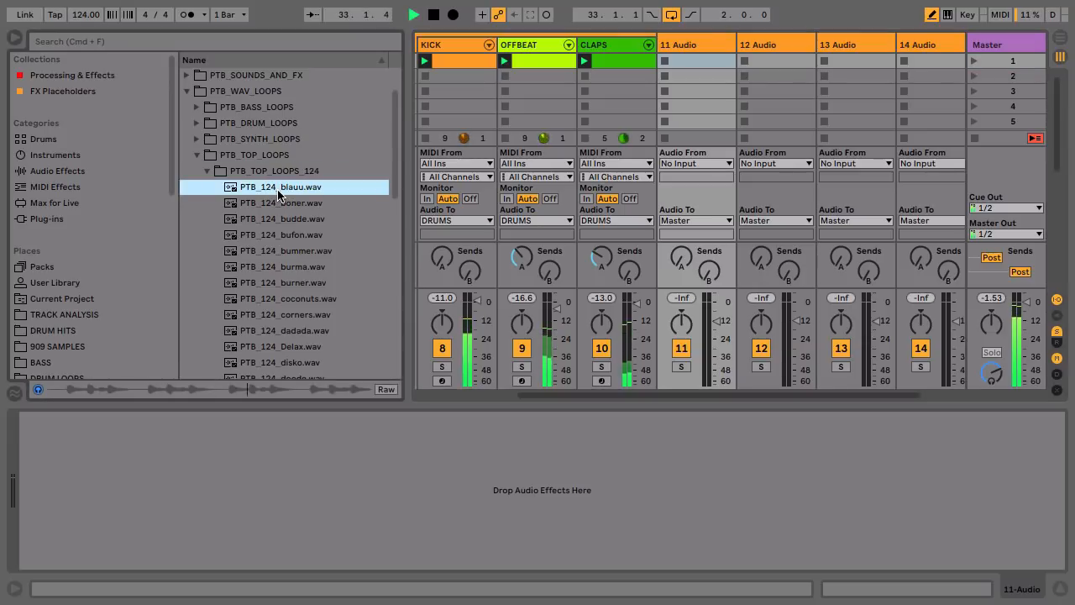
key(Down)
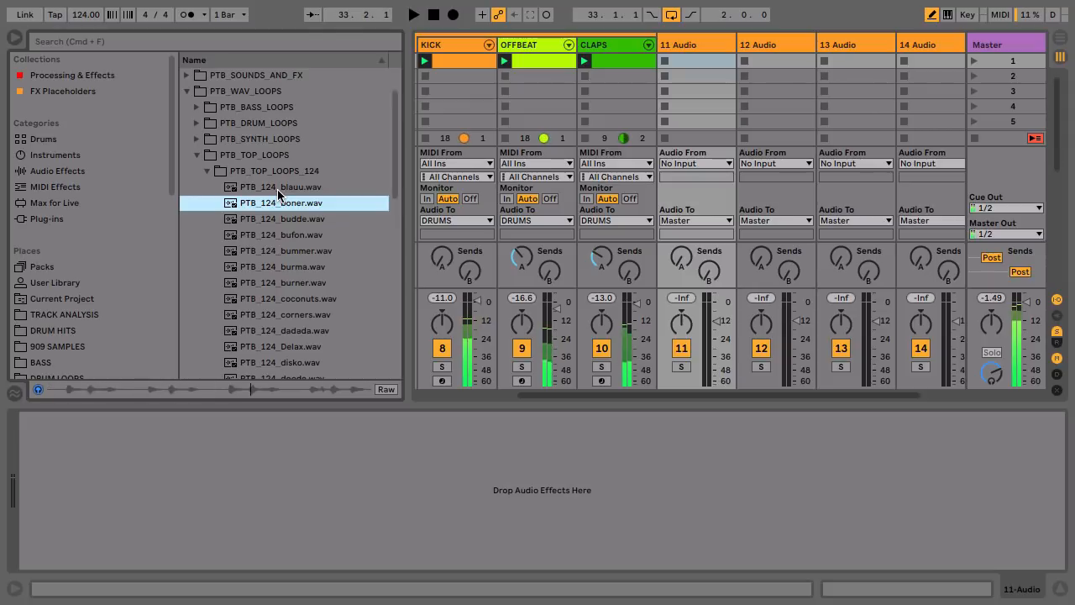
key(space)
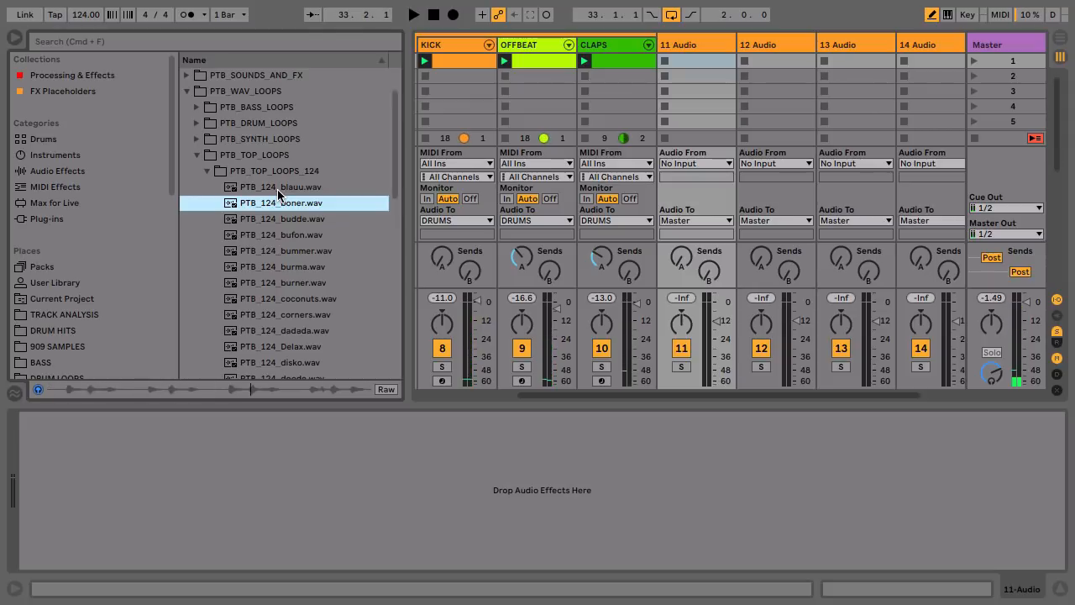
key(space)
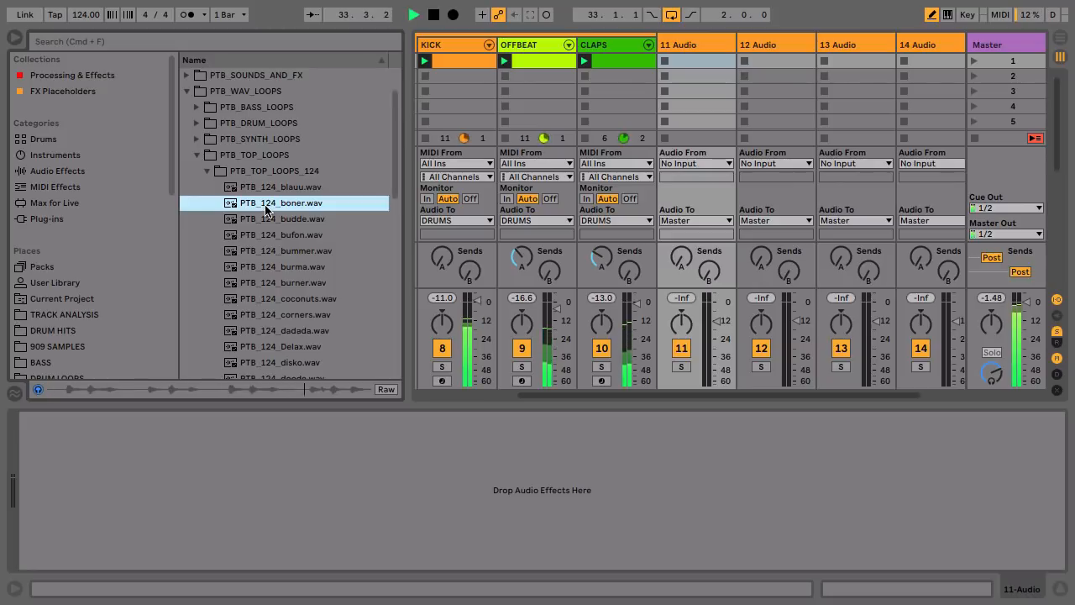
Place PTB_124_boner.wav in the first clip slot of track 11, play it in the scene and lower the track volume to about -17 dB.
drag(265, 210, 687, 58)
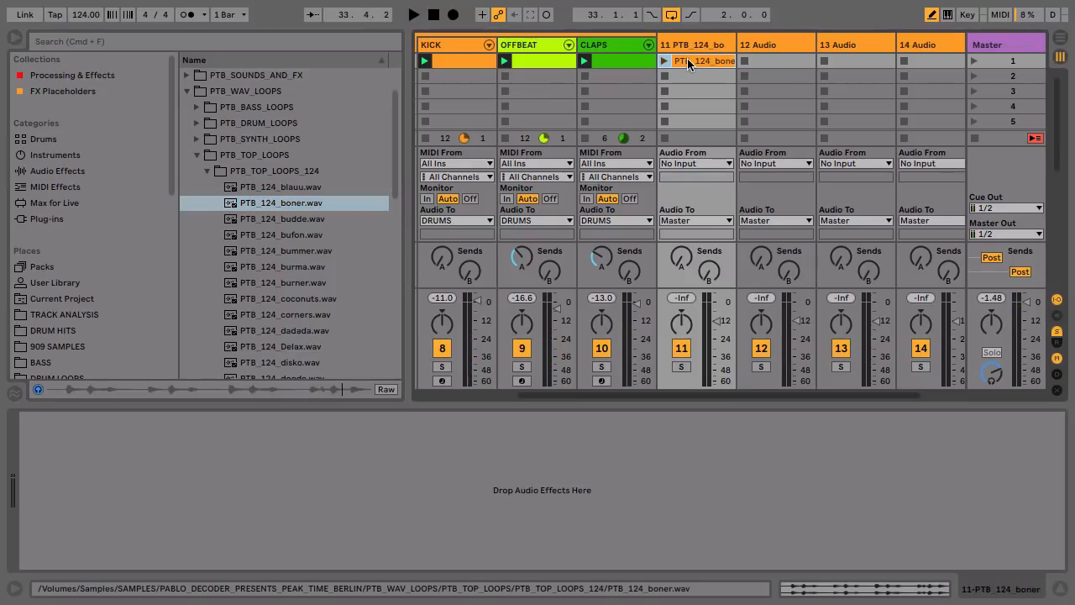
click(974, 62)
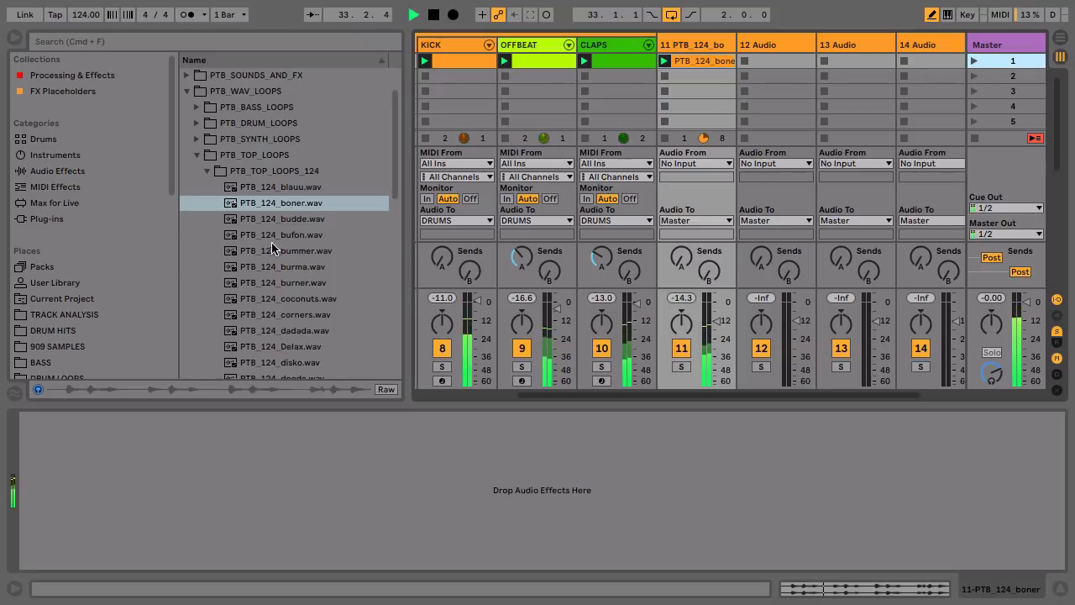
drag(729, 319, 719, 332)
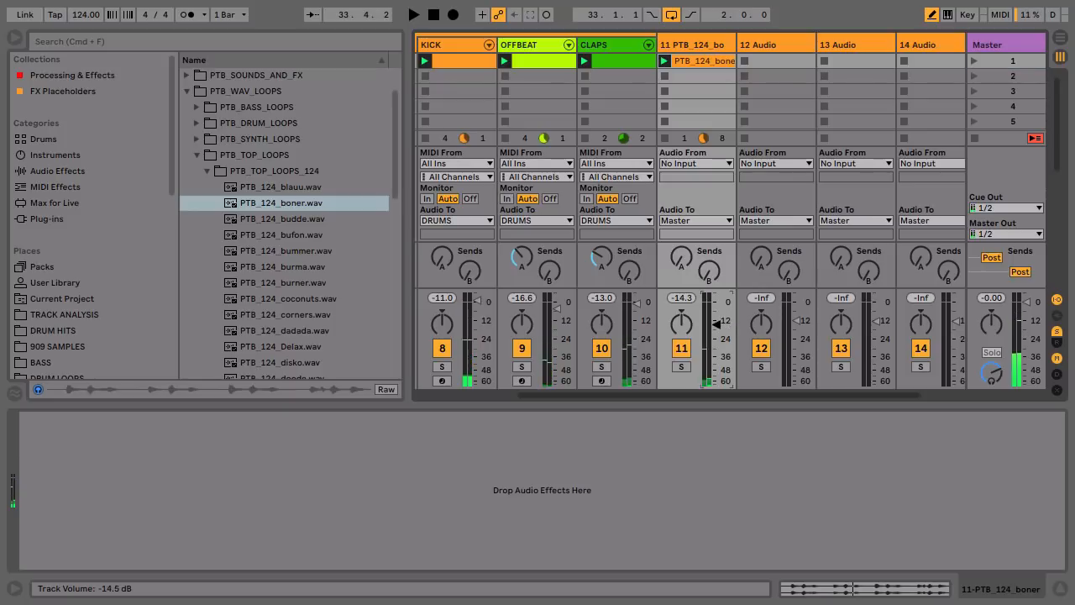
key(space)
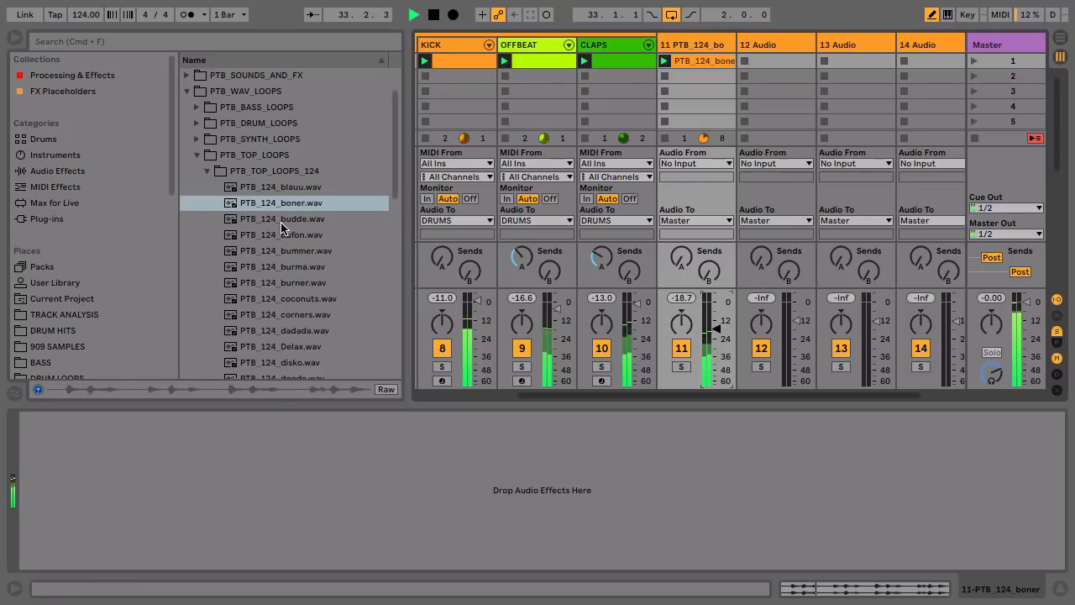
Audition the top loops from PTB_124_budde.wav through PTB_124_burner.wav over the playing scene.
click(282, 225)
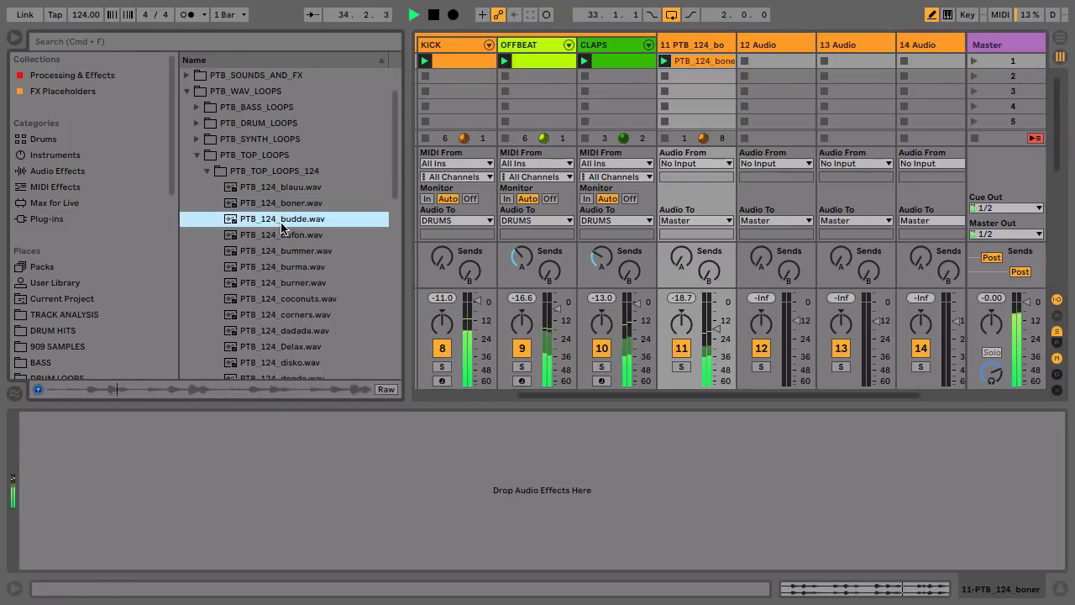
key(Down)
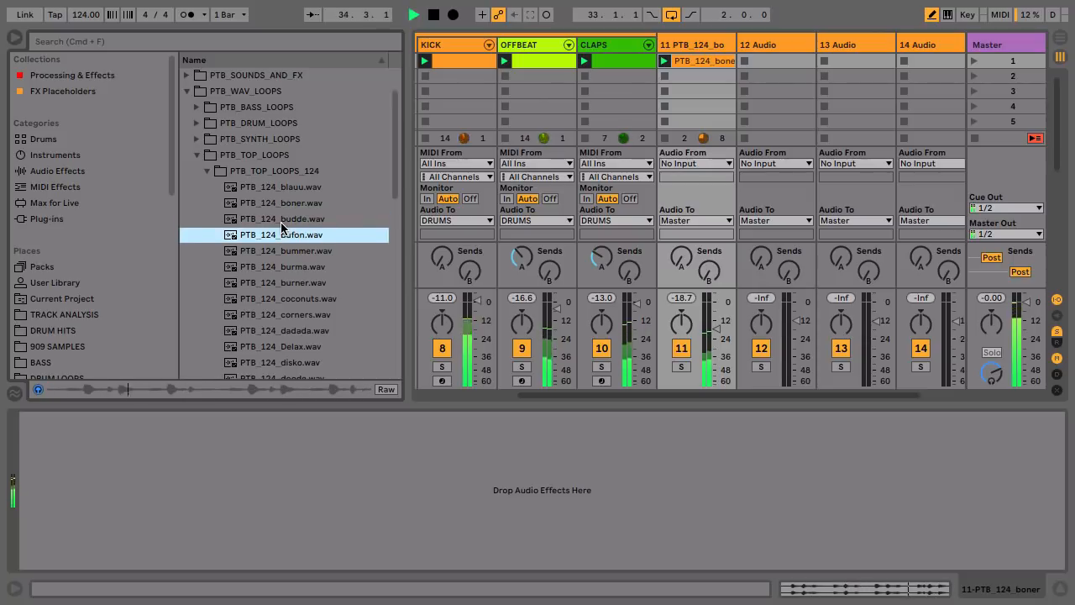
key(Down)
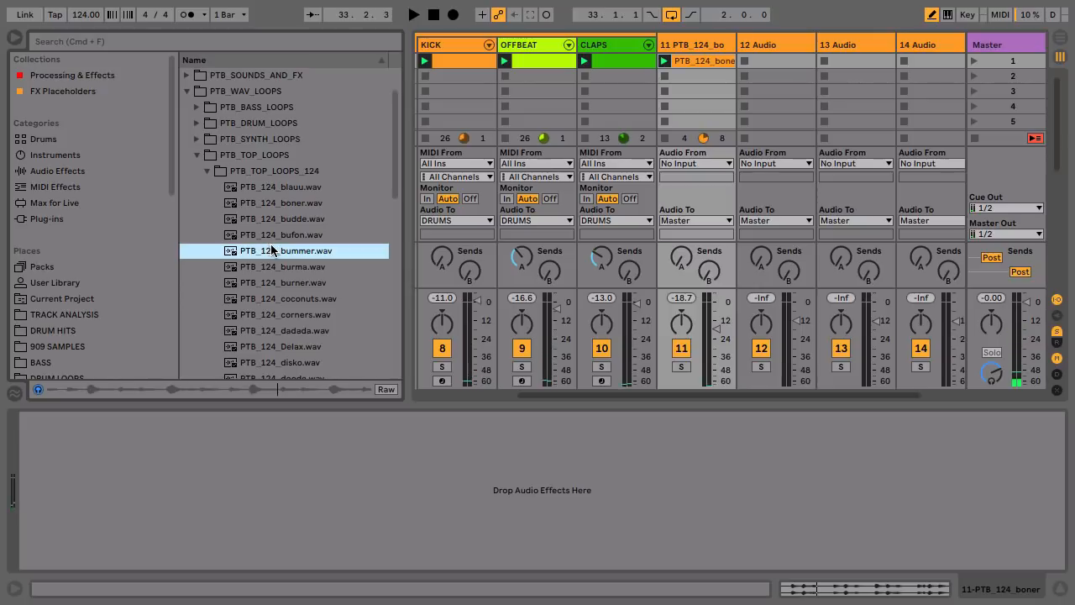
key(space)
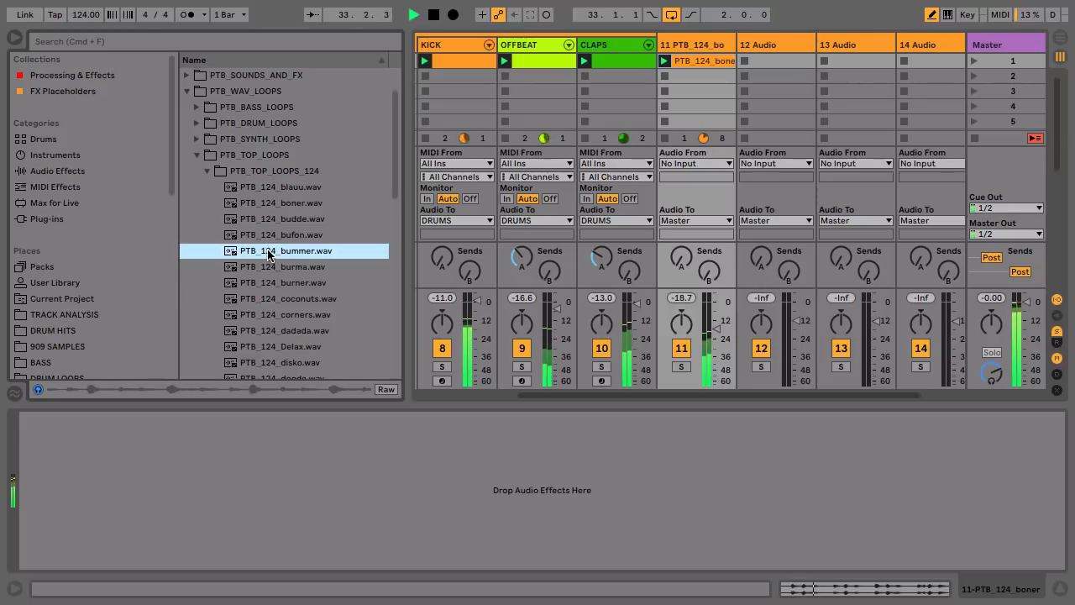
click(275, 263)
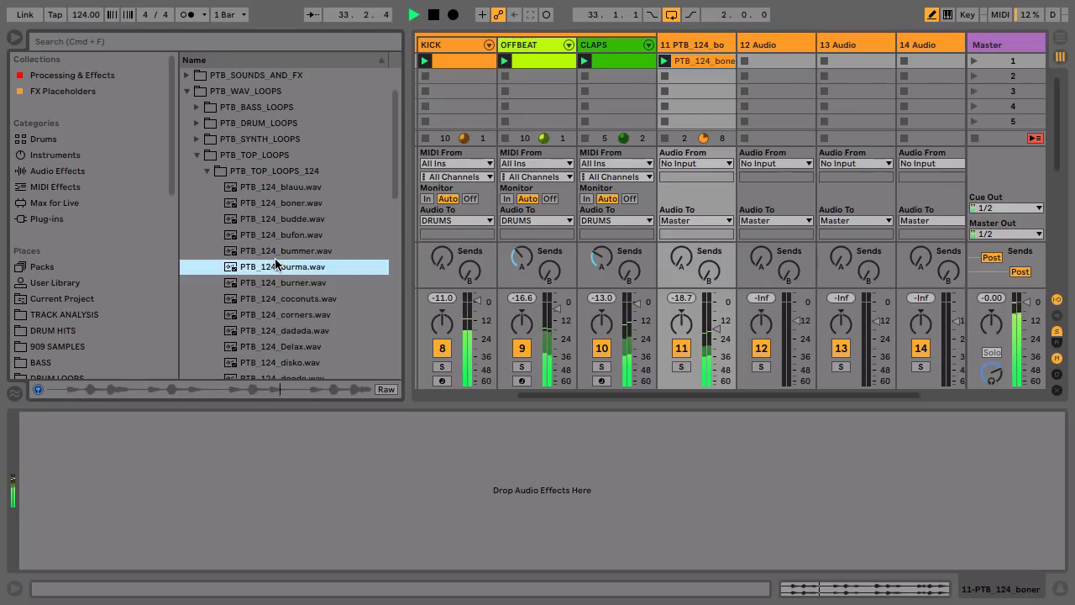
key(Down)
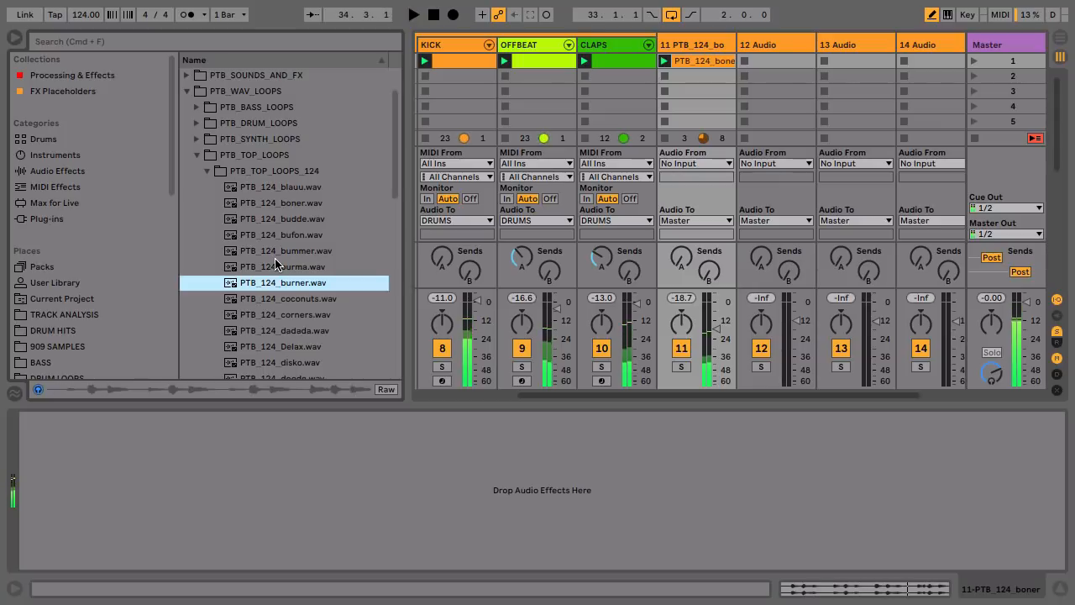
Stop playback, place PTB_124_burner.wav in the first clip slot of track 12 and hide the browser.
key(space)
drag(242, 287, 772, 59)
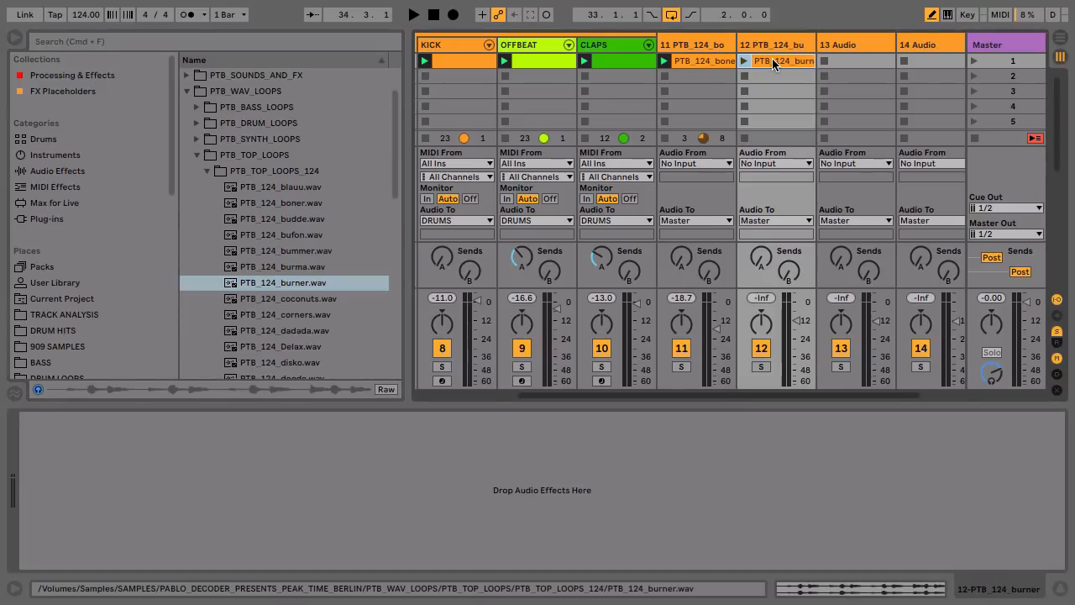
key(super+alt+b)
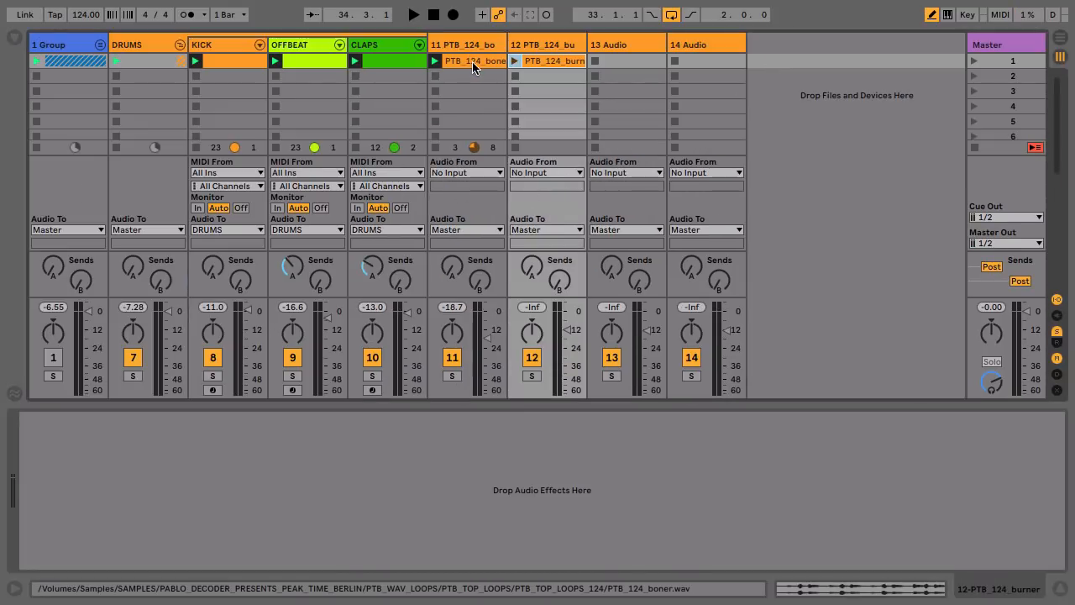
Solo track 11 and open its PTB_124_boner clip in an enlarged clip view.
click(453, 376)
click(466, 61)
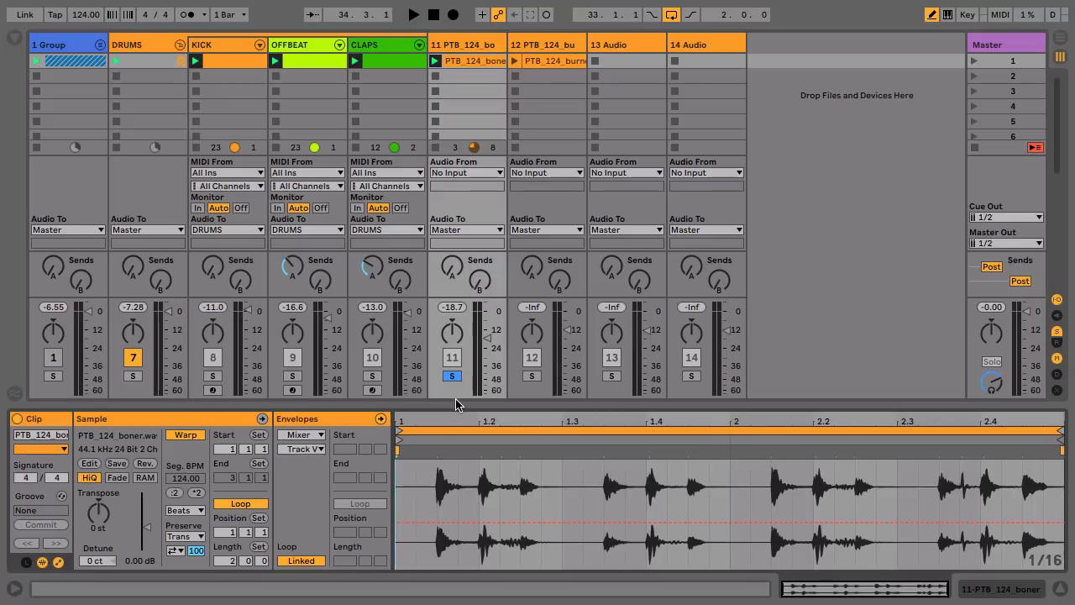
drag(456, 404, 458, 267)
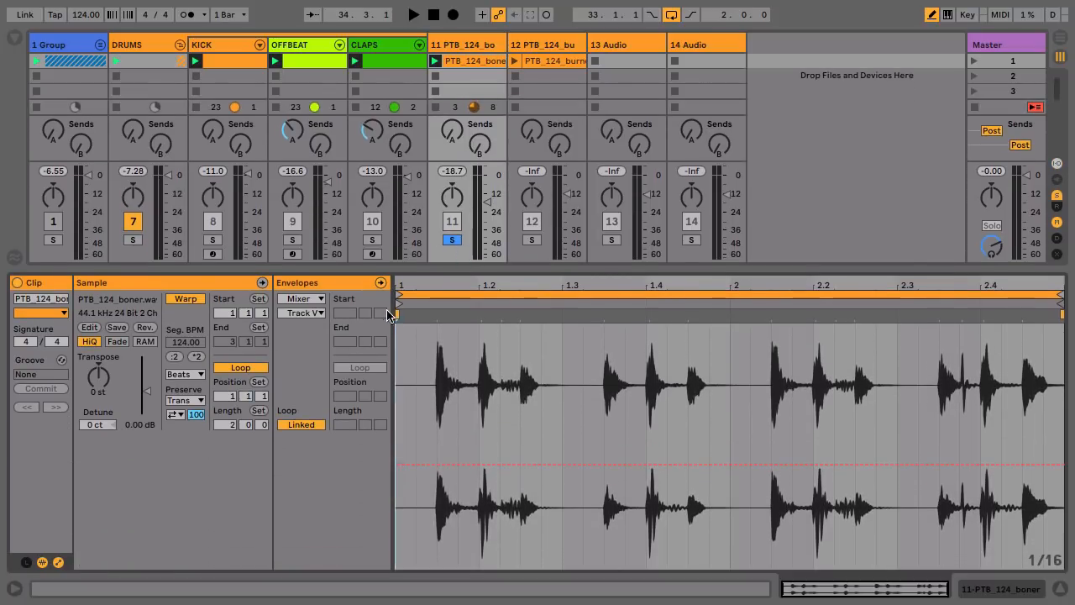
Try the clip's start marker at 1.1.3 and at 1.2.3, playing the soloed clip from each position.
drag(389, 315, 431, 313)
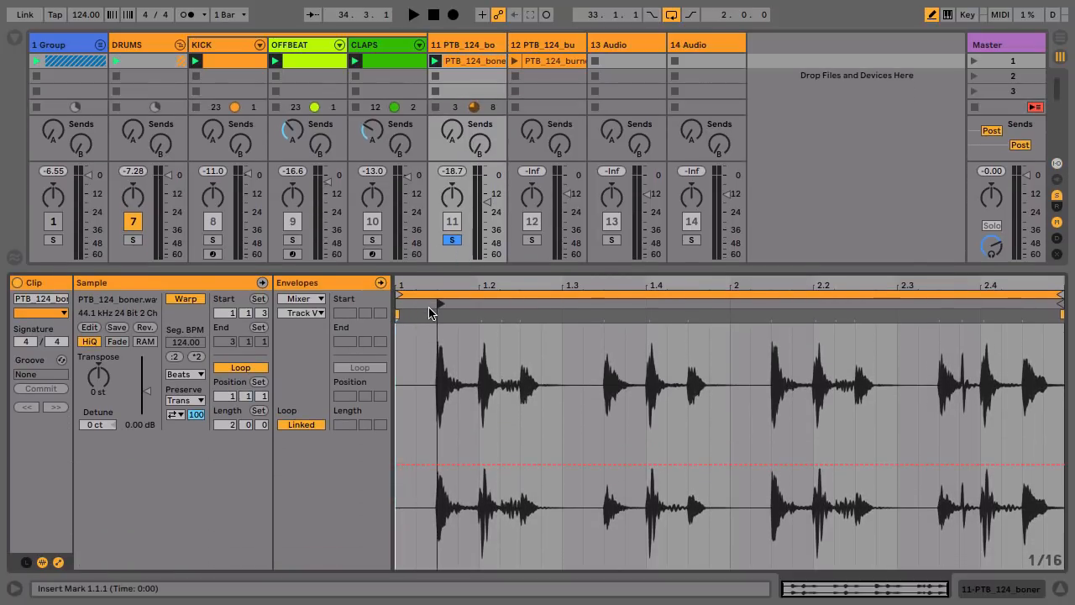
key(space)
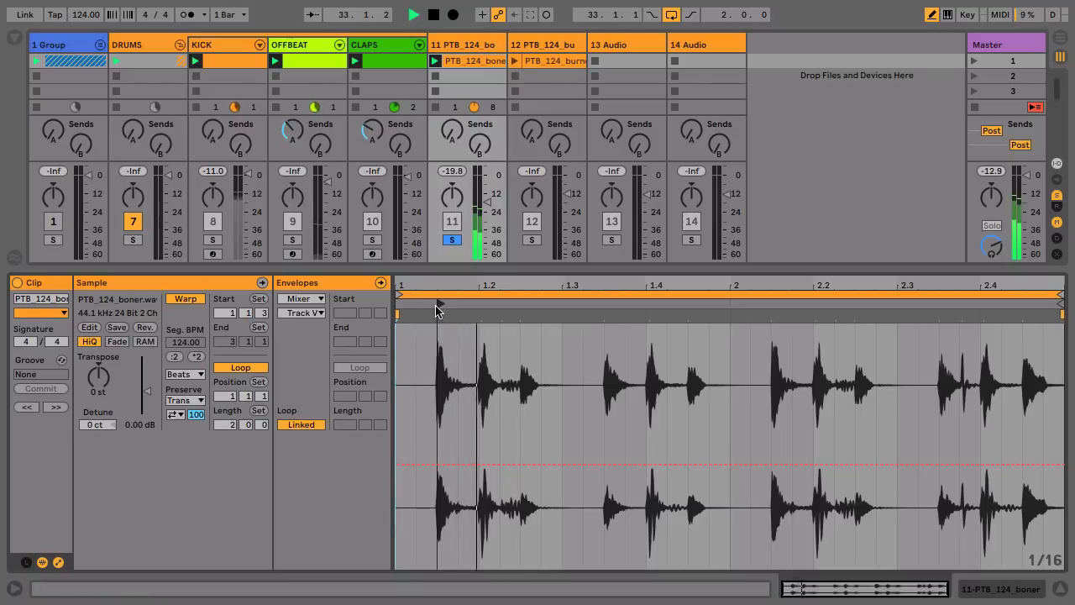
key(space)
drag(437, 308, 521, 305)
key(space)
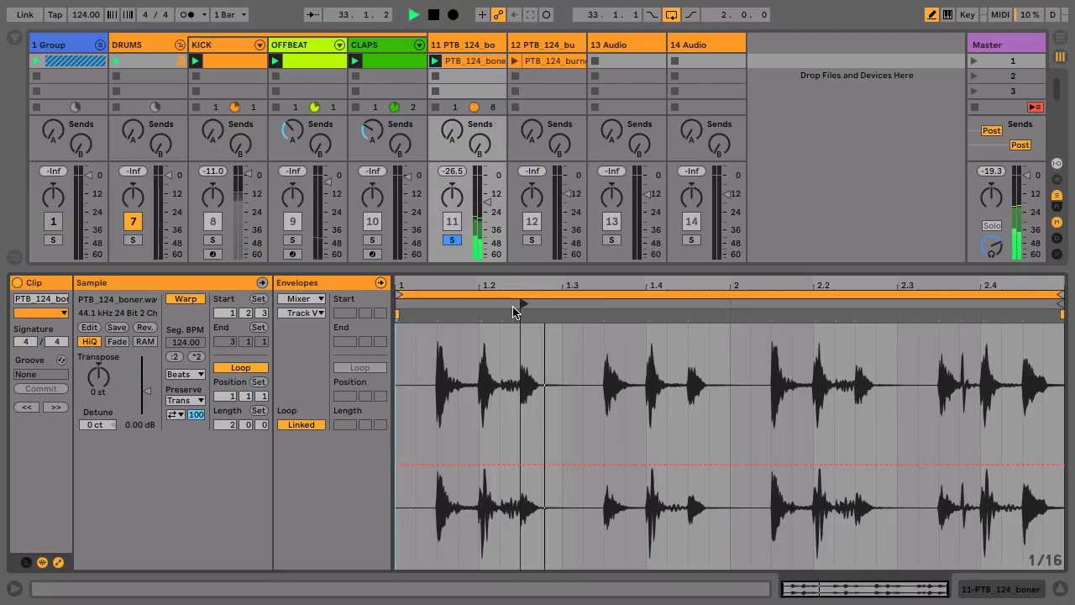
key(space)
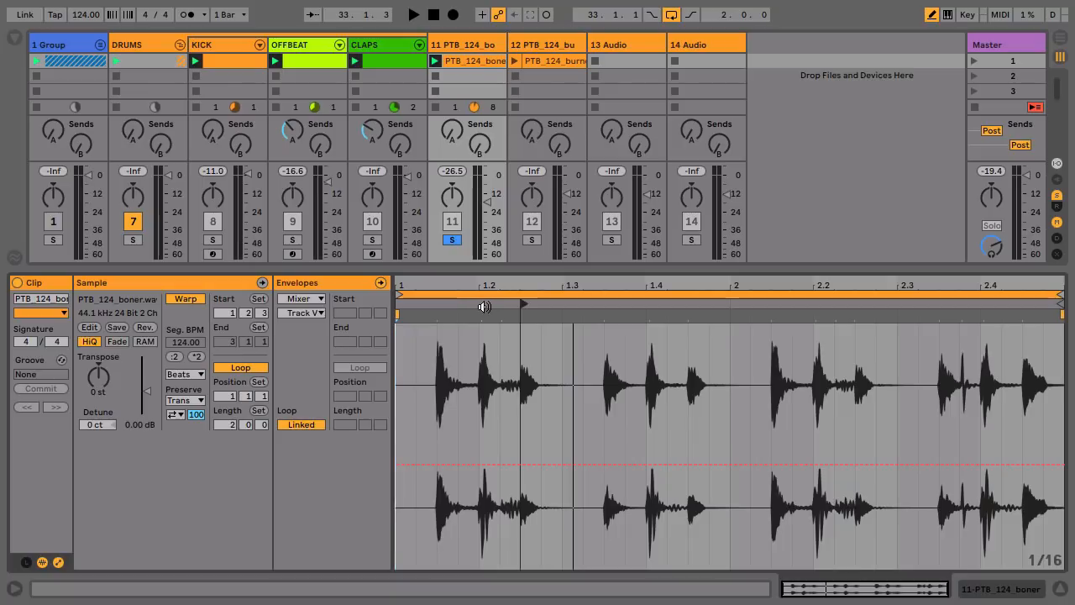
Set the clip's start and loop position to 1.2.1 and shorten the loop to a length of 0.0.3.
drag(520, 304, 485, 304)
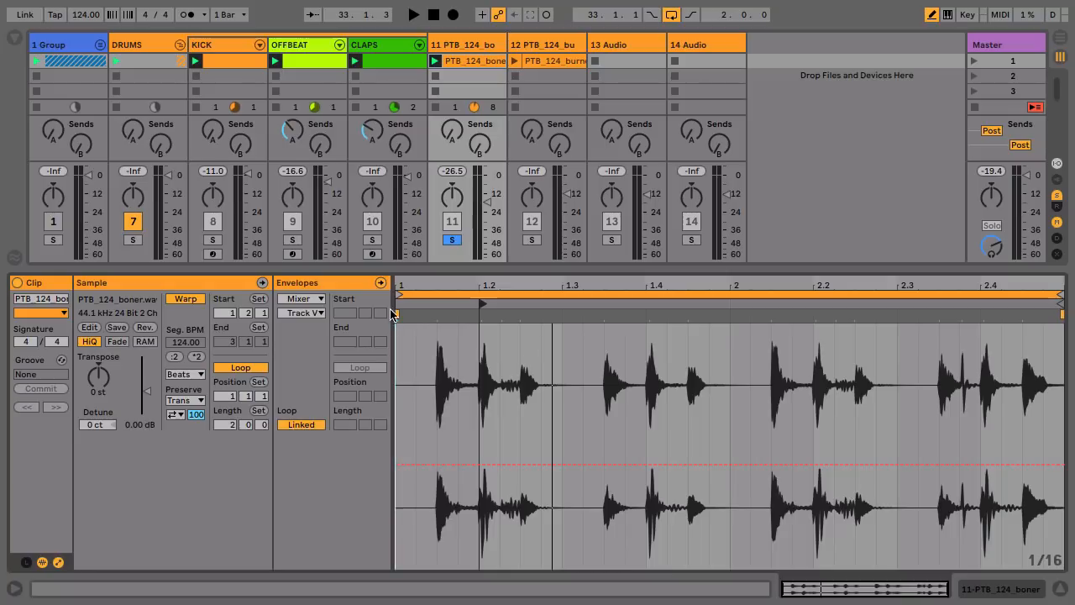
drag(399, 293, 473, 289)
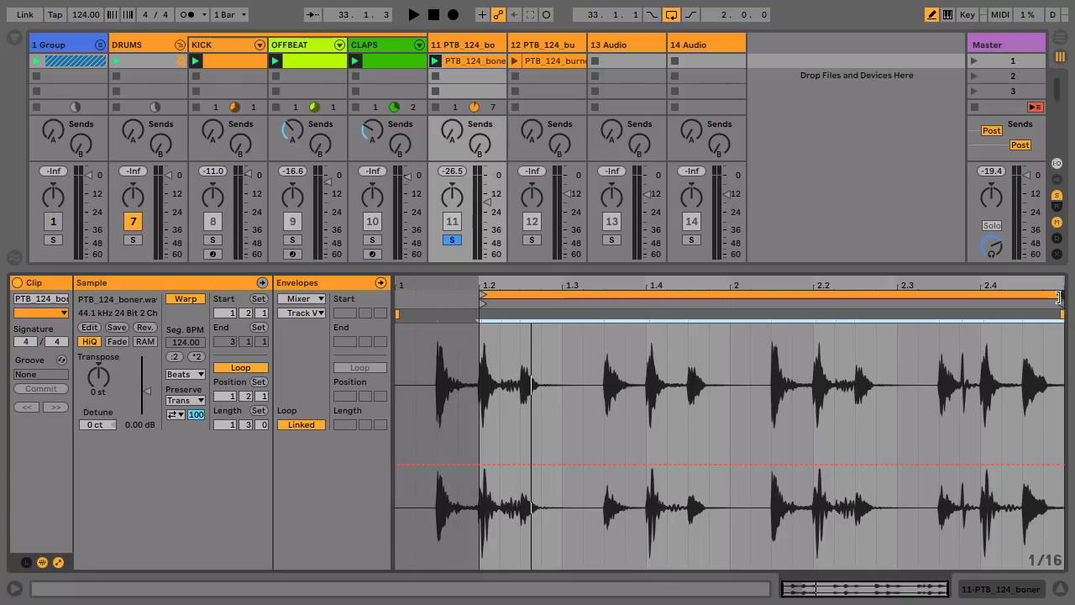
drag(1059, 297, 541, 296)
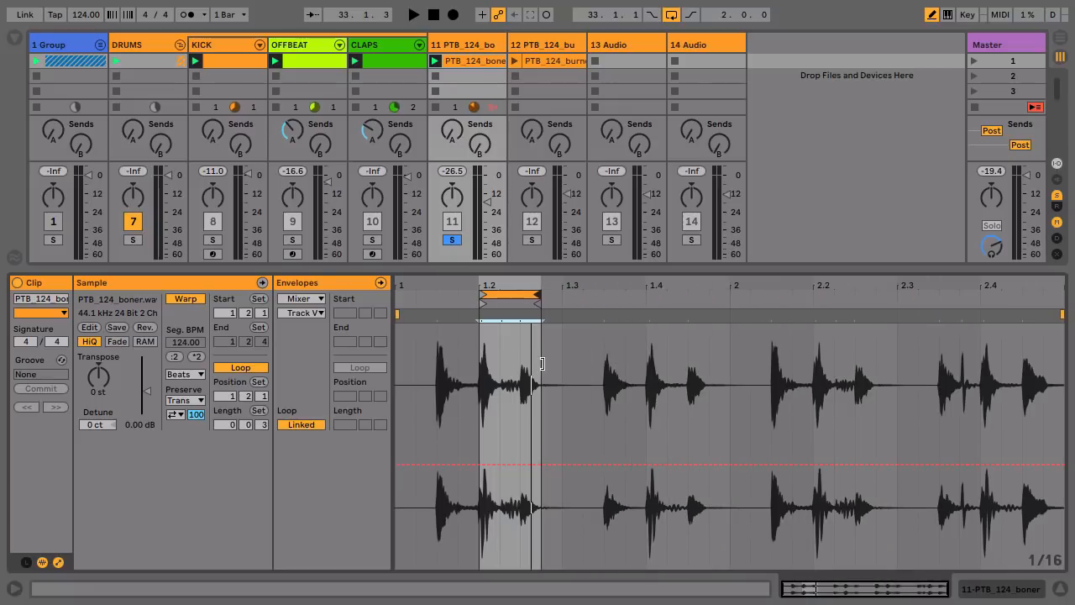
Show the clip's Volume envelope and draw it down to silence between 1.2.1 and 1.2.3.
click(300, 298)
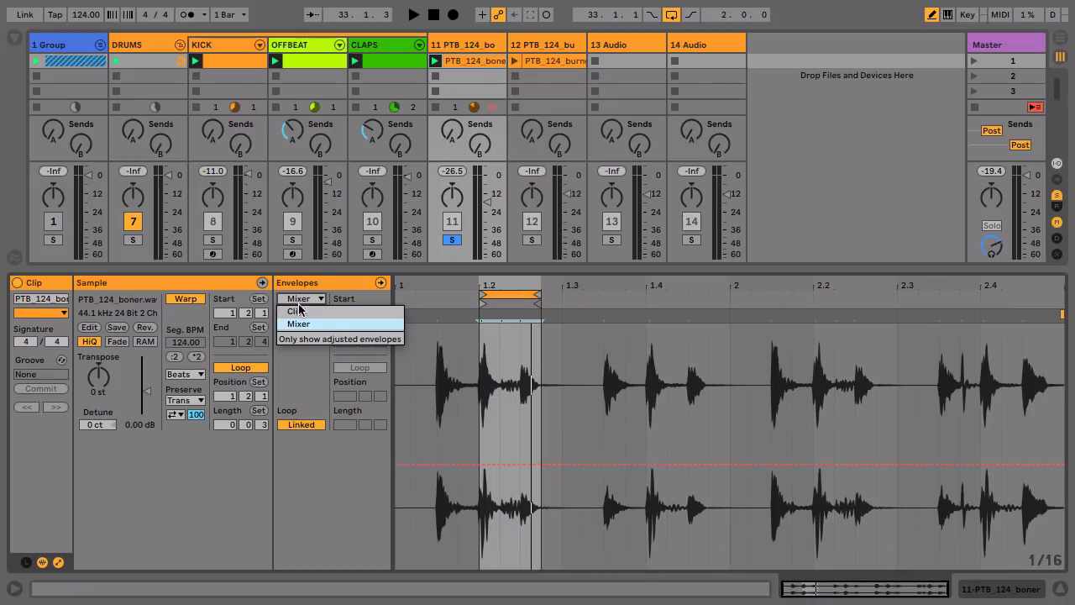
click(302, 314)
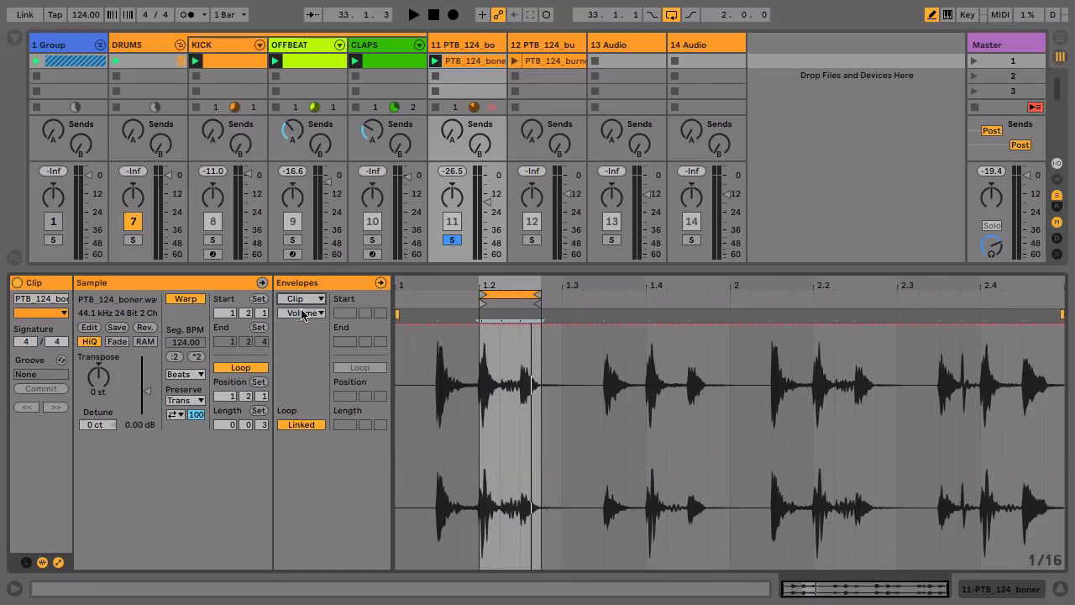
click(494, 504)
mouse_move(494, 504)
mouse_down()
mouse_move(501, 590)
mouse_move(519, 590)
mouse_up()
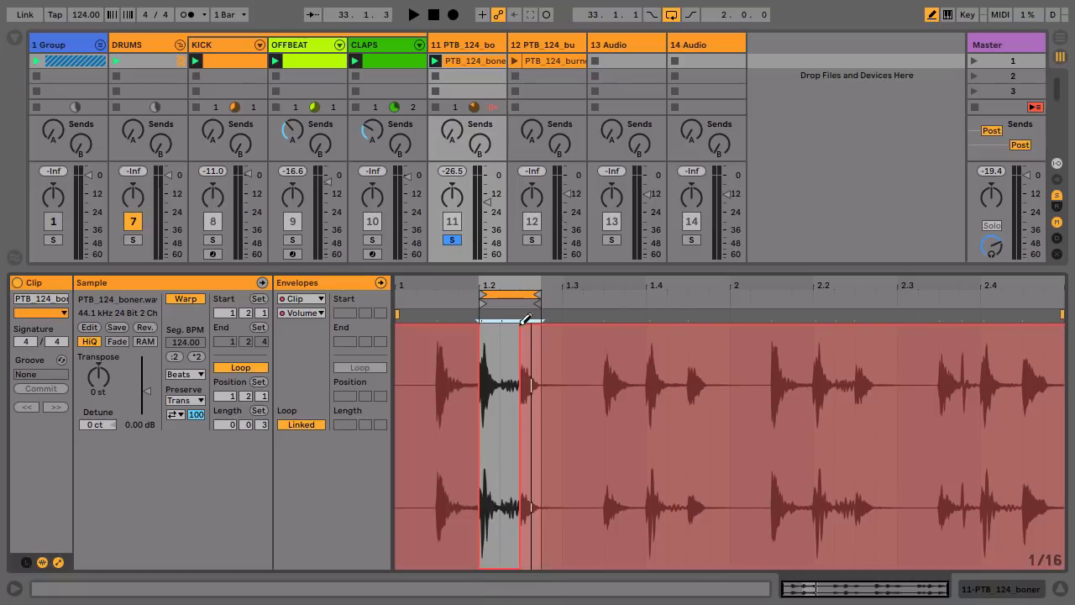
Extend the clip's loop length to 0.1.0 and take track 11 out of solo.
drag(540, 291, 562, 292)
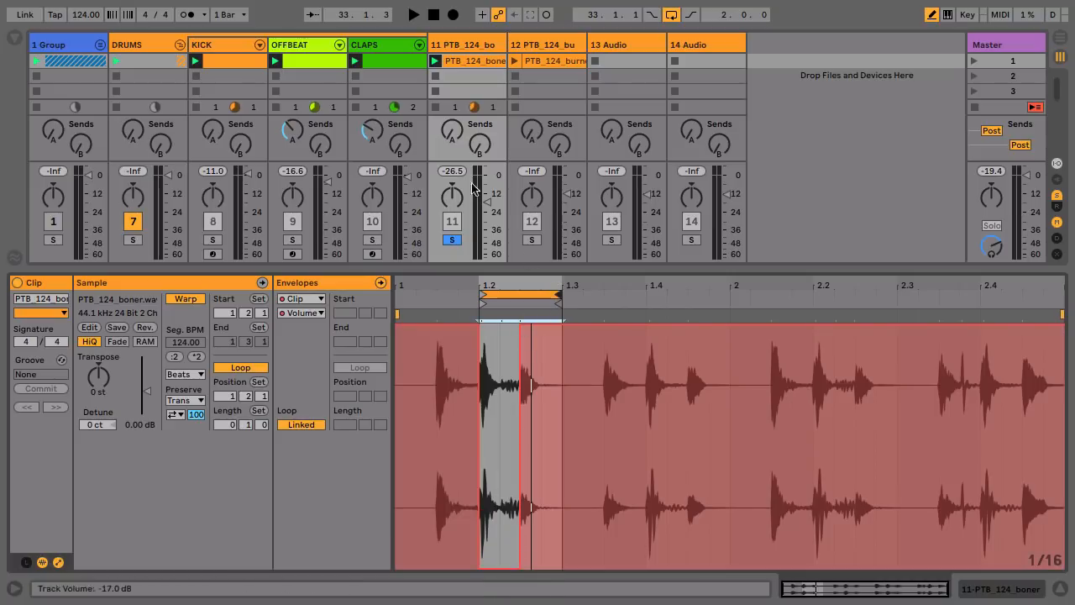
click(451, 239)
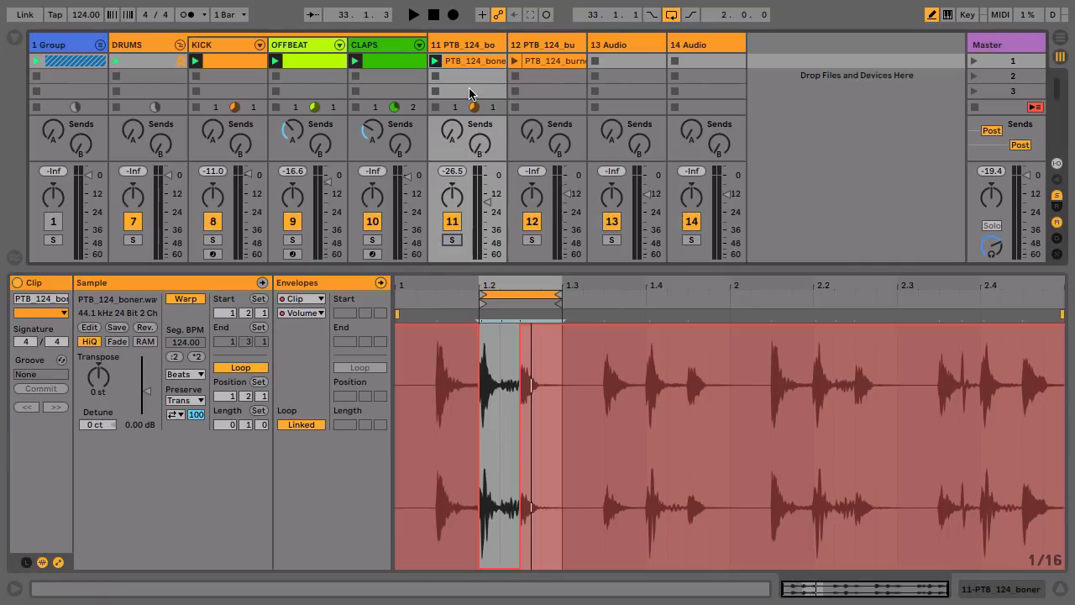
Play the full beat while switching track 11 off and back on, and raise that track's send A.
key(space)
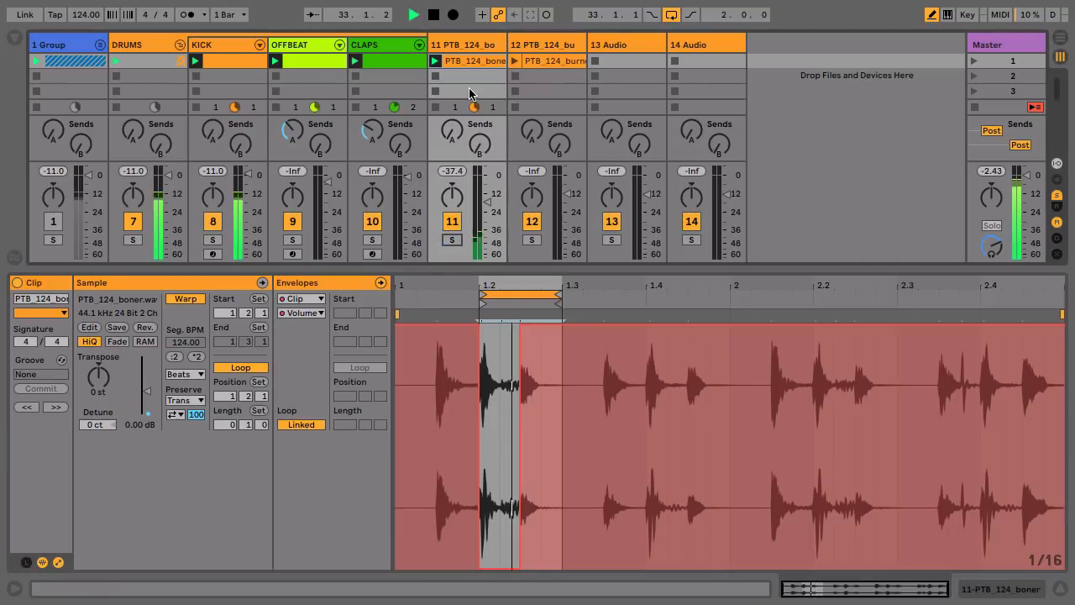
click(456, 228)
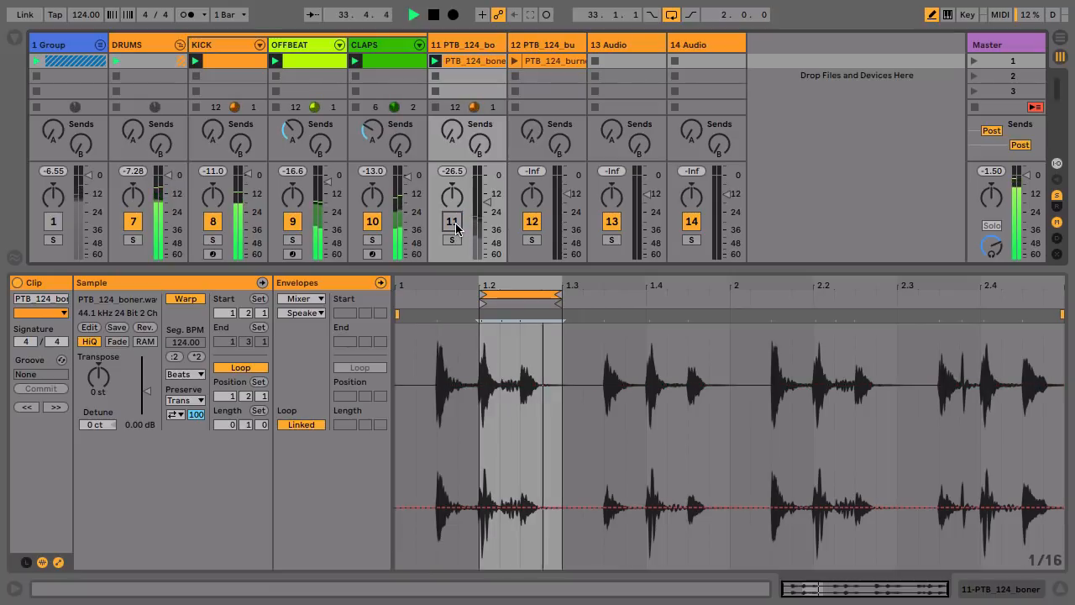
click(454, 223)
key(space)
drag(451, 129, 451, 95)
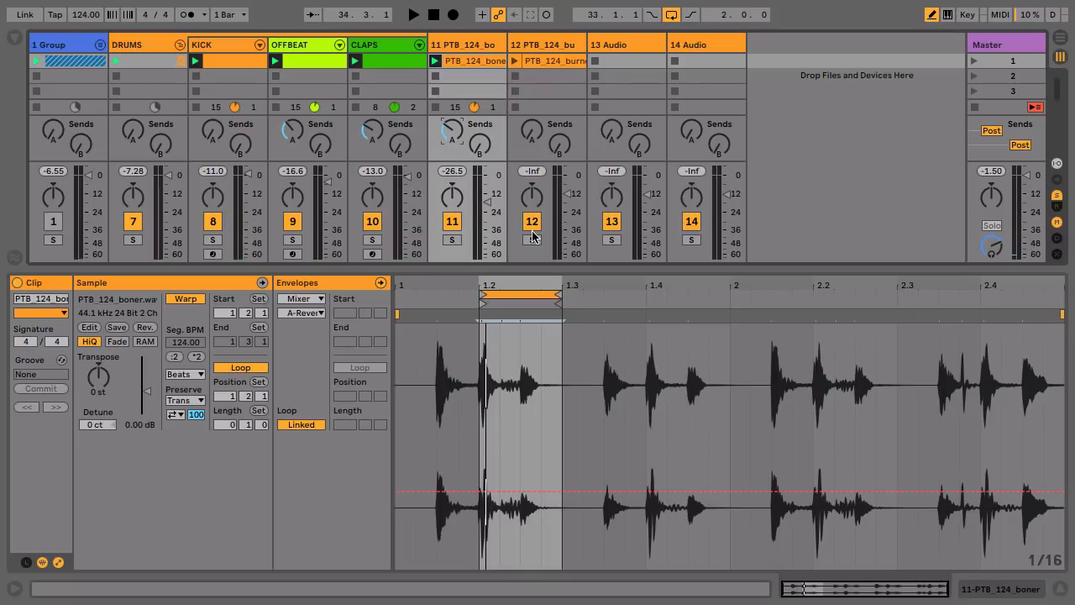
Play back the full beat briefly to hear the shortened hit on track 11 in the groove.
key(space)
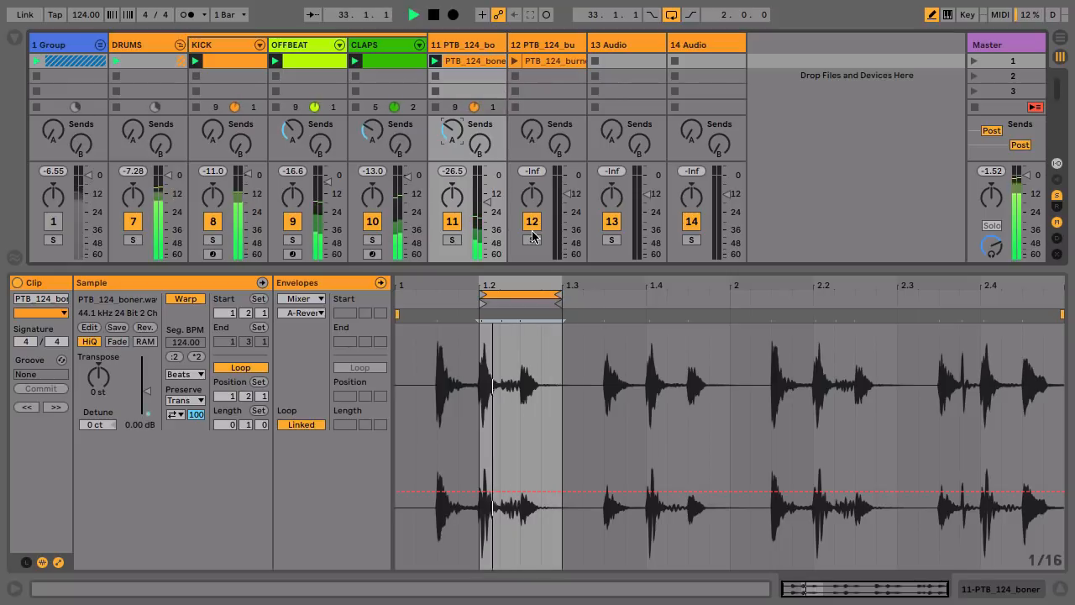
key(space)
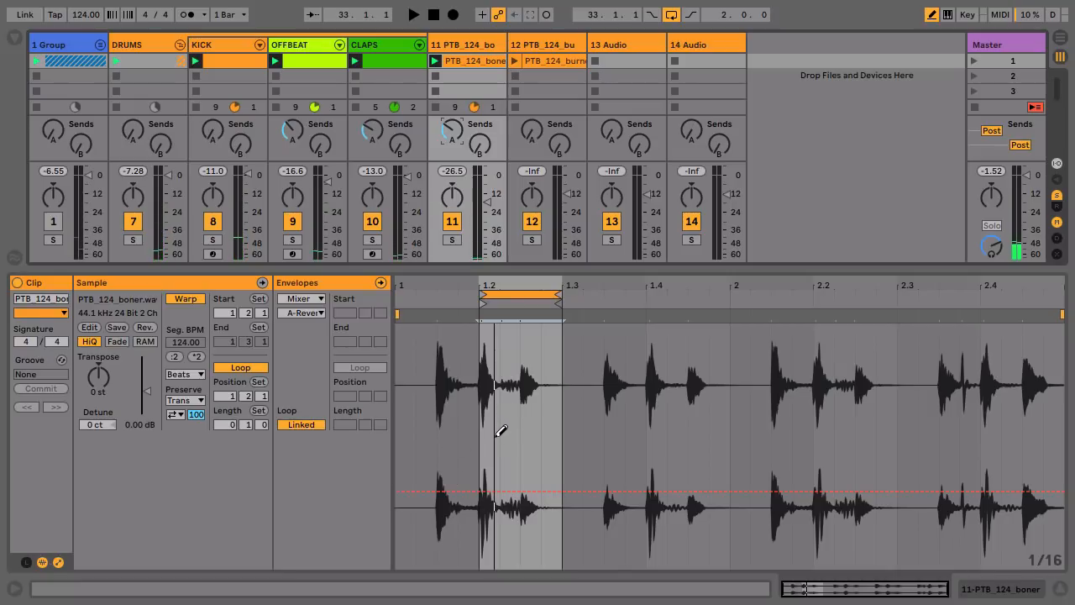
Show the Volume envelope of track 12's clip and draw silence everywhere except the first half of beats 1.2, 1.4, 2.2 and 2.4.
click(535, 64)
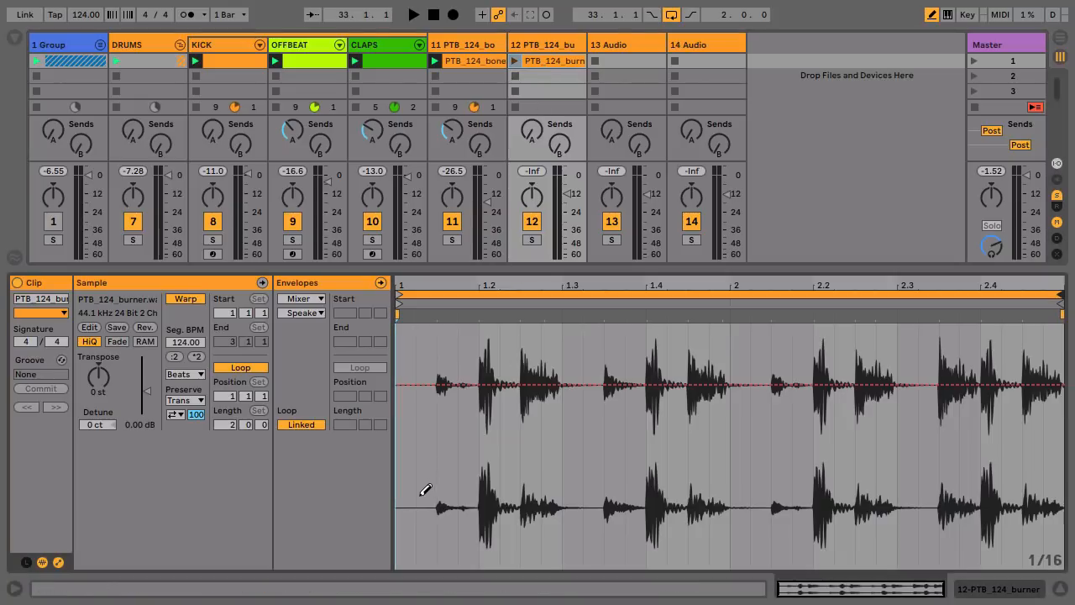
click(302, 299)
click(299, 309)
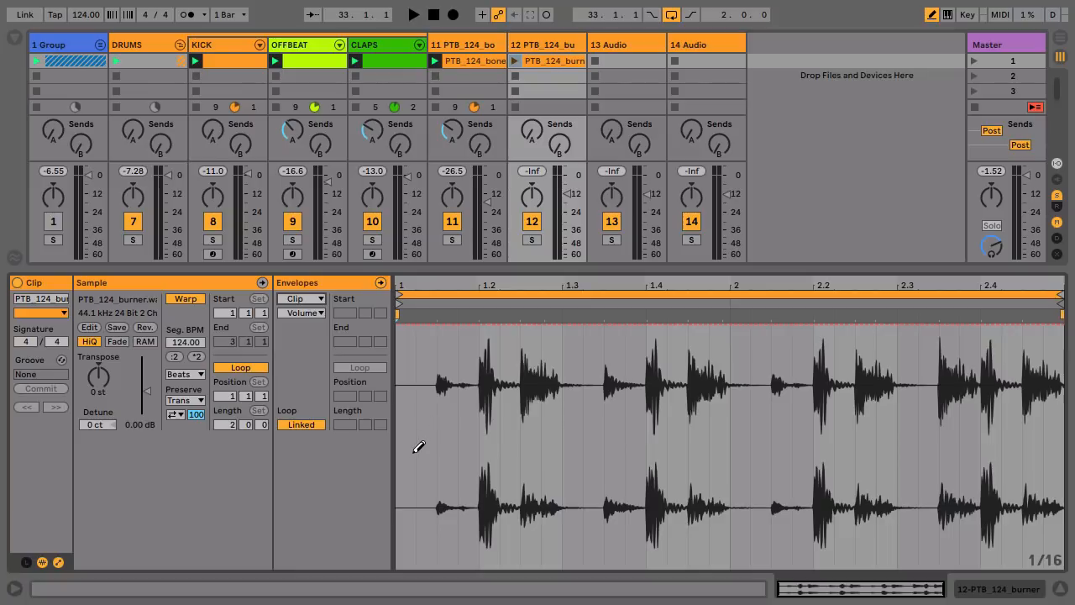
mouse_move(410, 452)
mouse_down()
mouse_move(430, 588)
mouse_move(458, 601)
mouse_move(467, 576)
mouse_move(409, 548)
mouse_move(420, 564)
mouse_up()
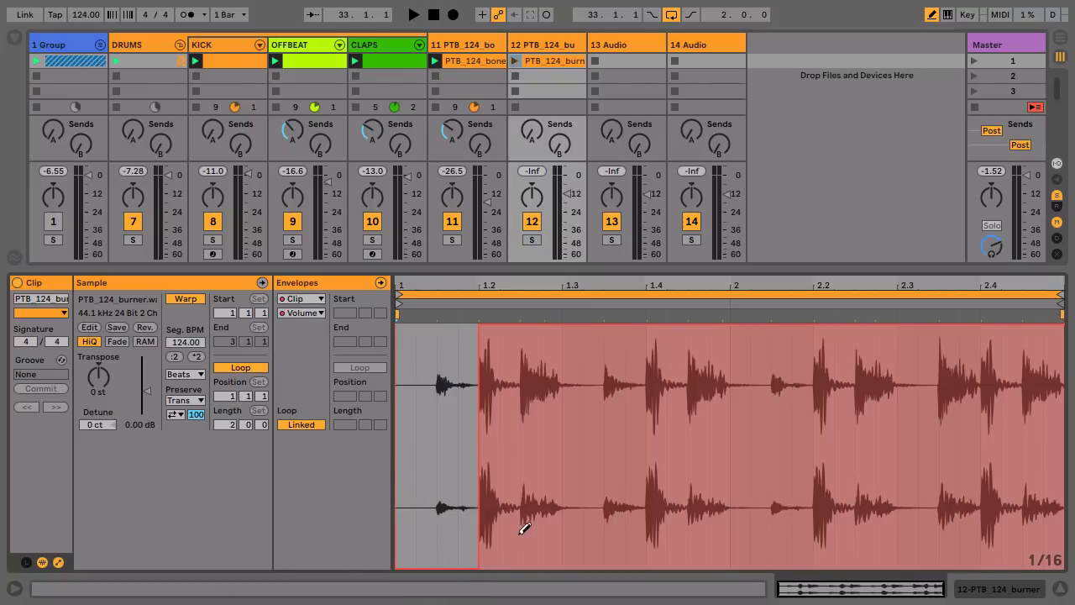
mouse_move(523, 526)
mouse_down()
mouse_move(601, 565)
mouse_move(628, 603)
mouse_move(640, 574)
mouse_move(707, 545)
mouse_move(709, 597)
mouse_move(763, 598)
mouse_move(818, 566)
mouse_up()
drag(818, 325, 825, 301)
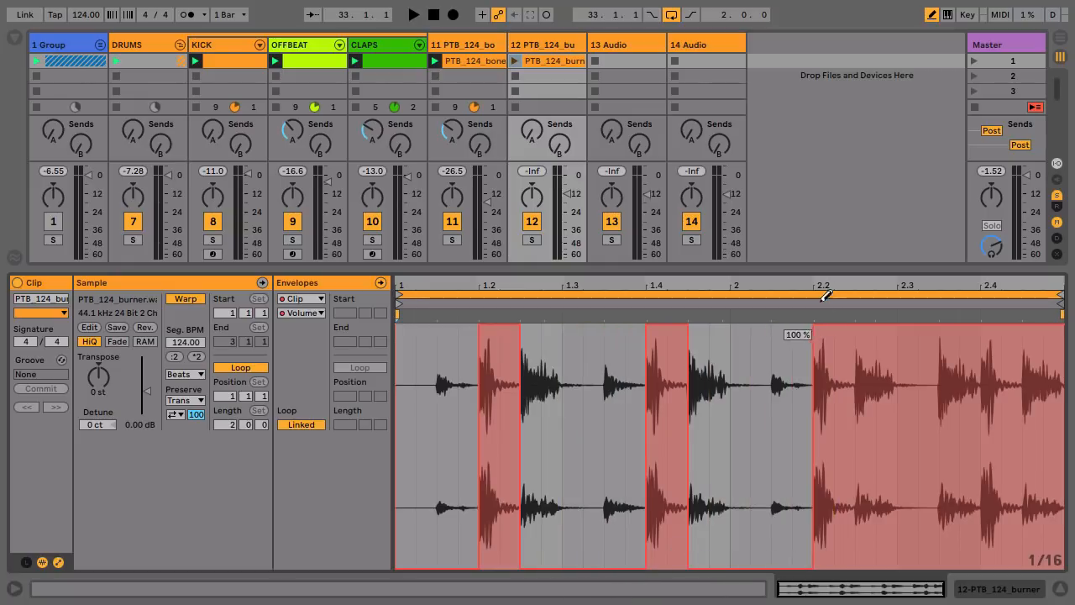
mouse_move(870, 541)
mouse_down()
mouse_move(861, 563)
mouse_move(1055, 563)
mouse_up()
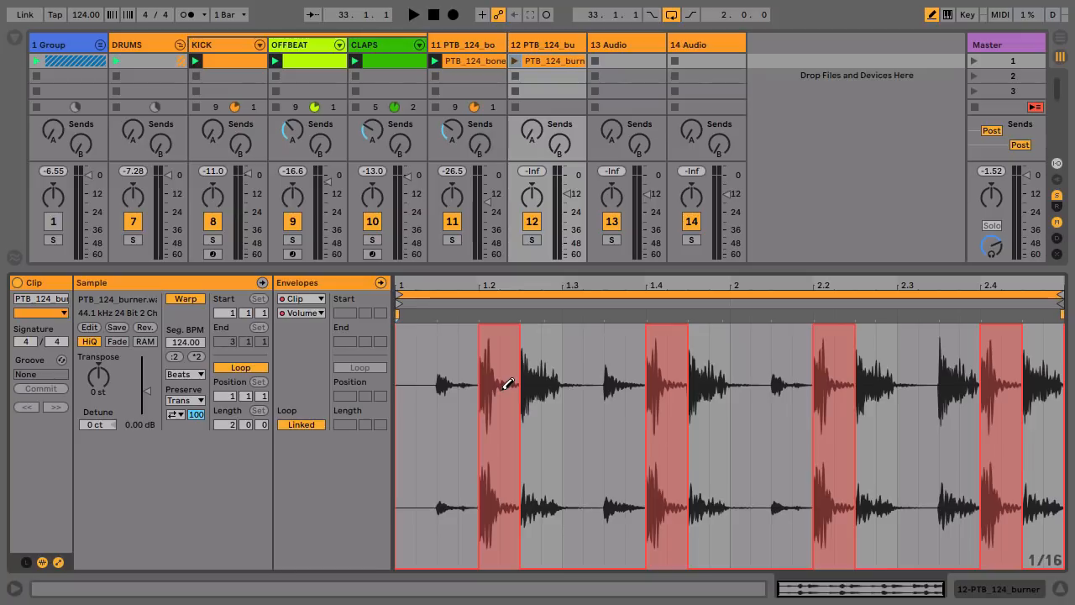
Launch track 12's clip with the beat, lower the track volume to about -22.6 dB and raise its send A to about -28 dB.
click(515, 61)
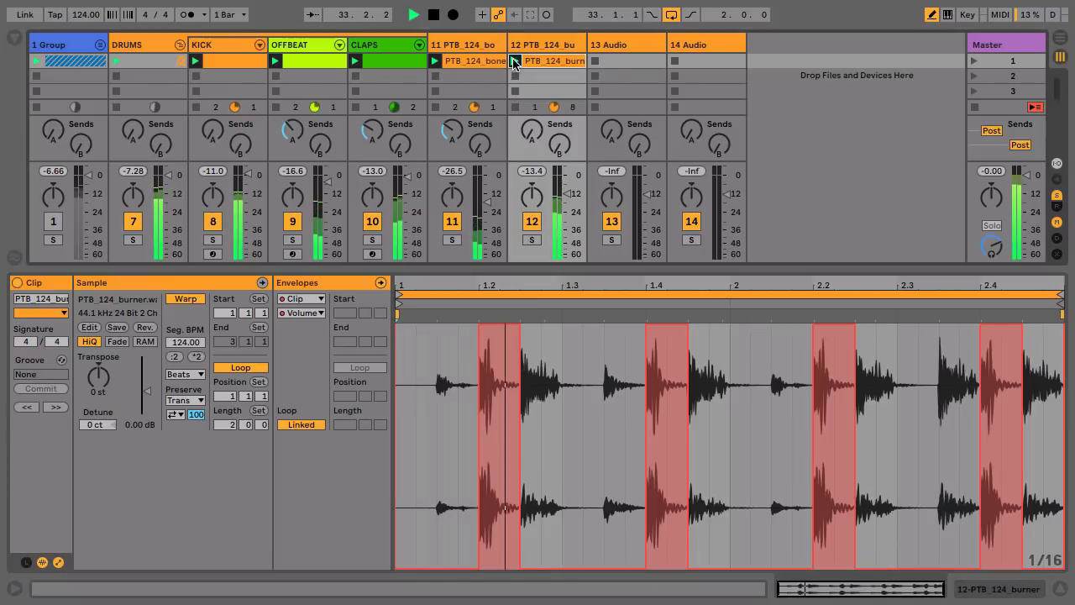
drag(563, 197, 569, 211)
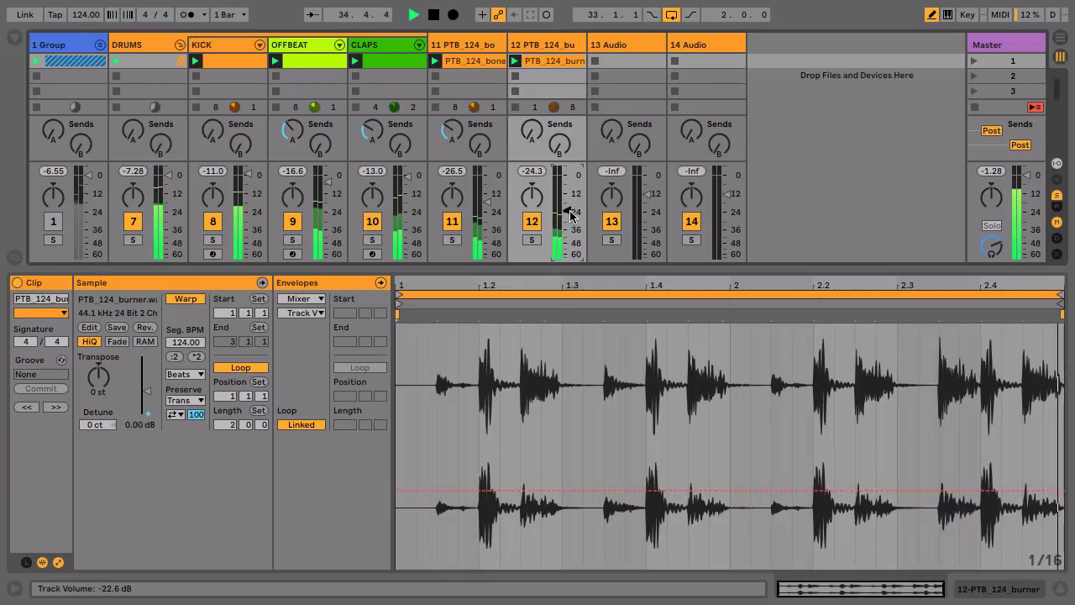
click(532, 130)
drag(532, 130, 532, 95)
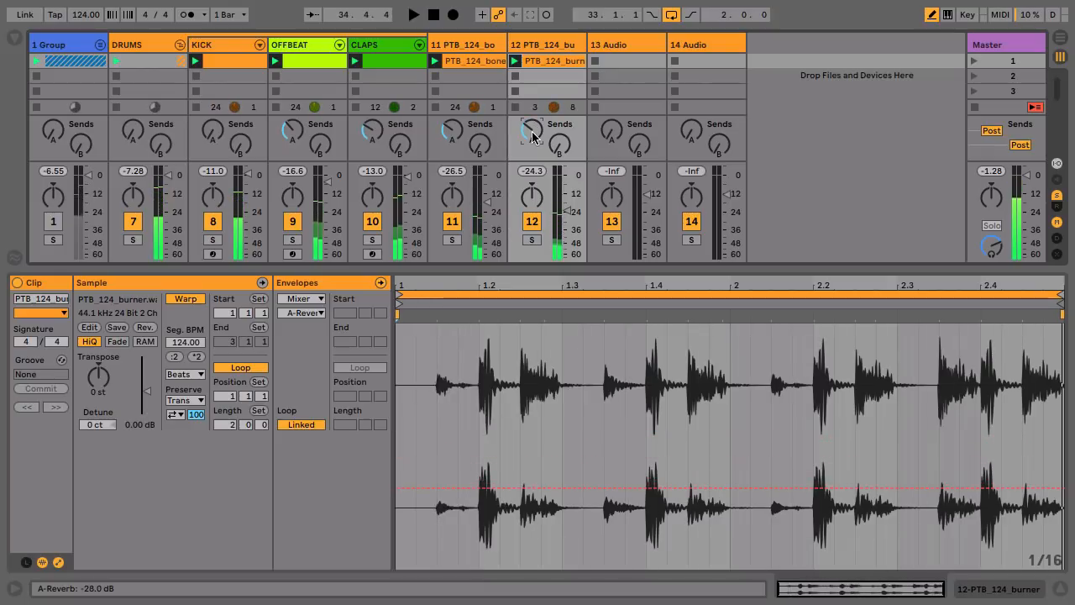
Map the computer key m to the on/off switches of tracks 11 and 12.
click(968, 15)
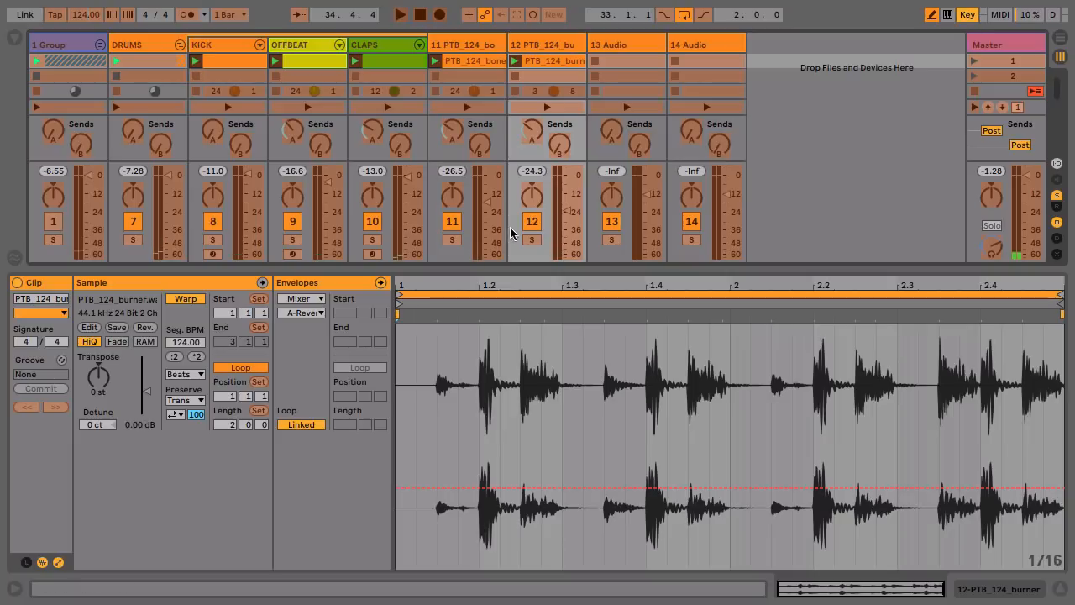
click(452, 221)
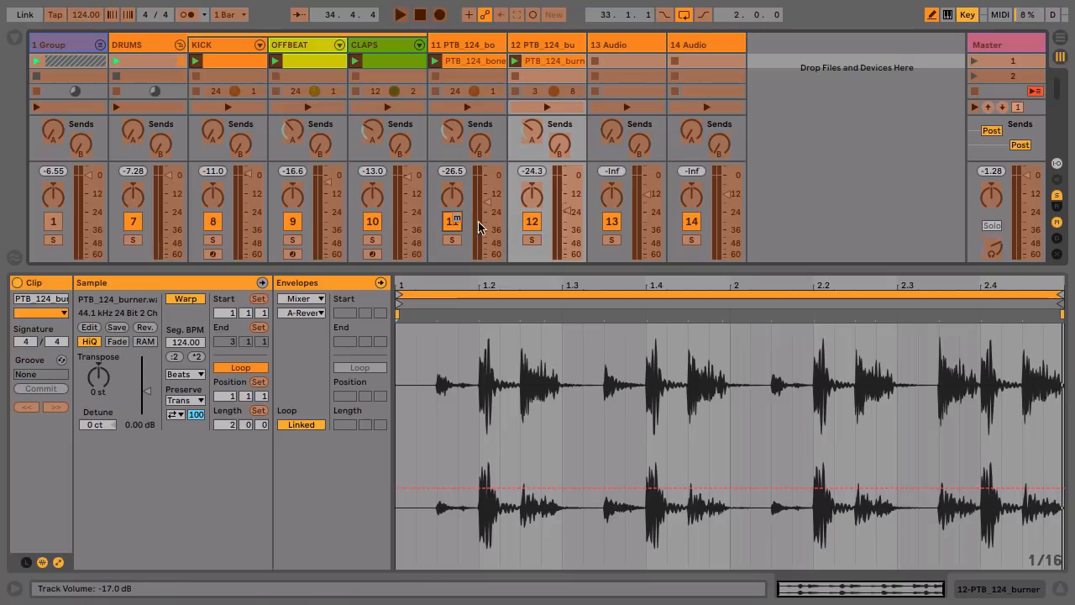
key(m)
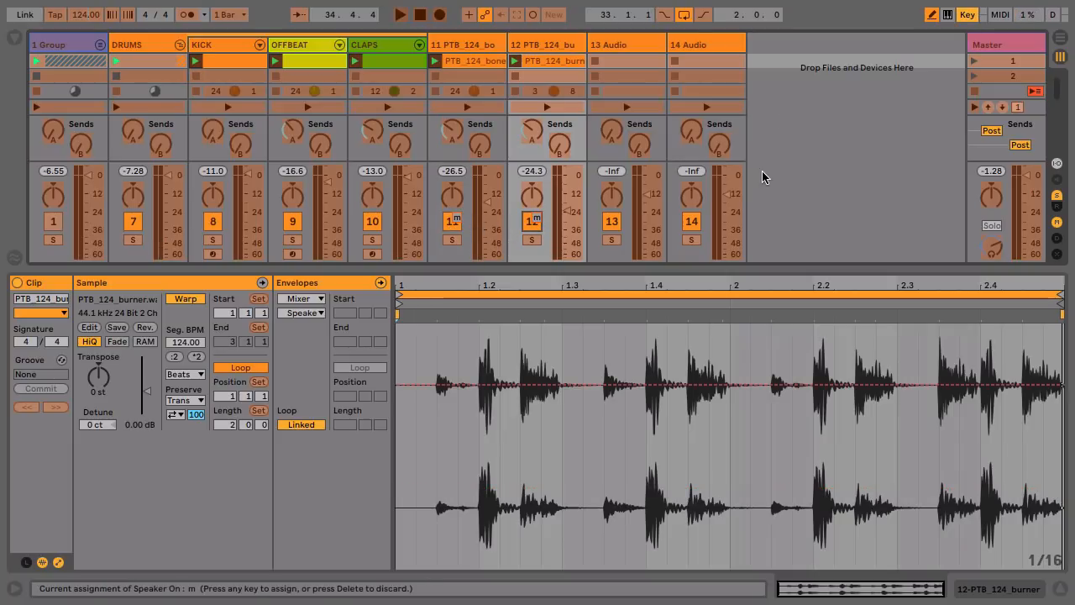
click(968, 15)
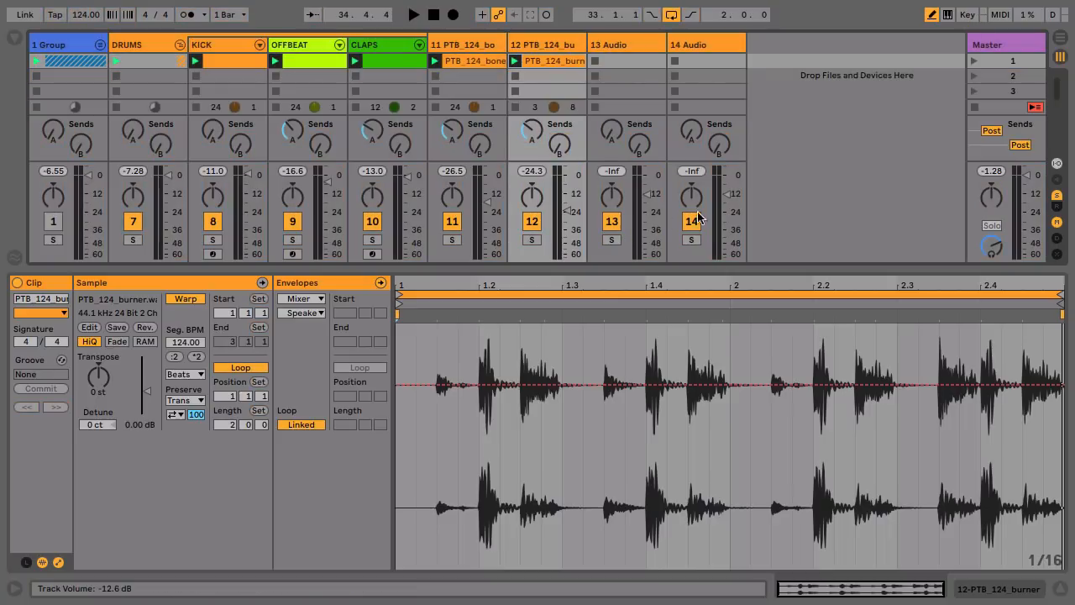
Play the full beat while switching tracks 11 and 12 off and back on together to compare the groove.
key(space)
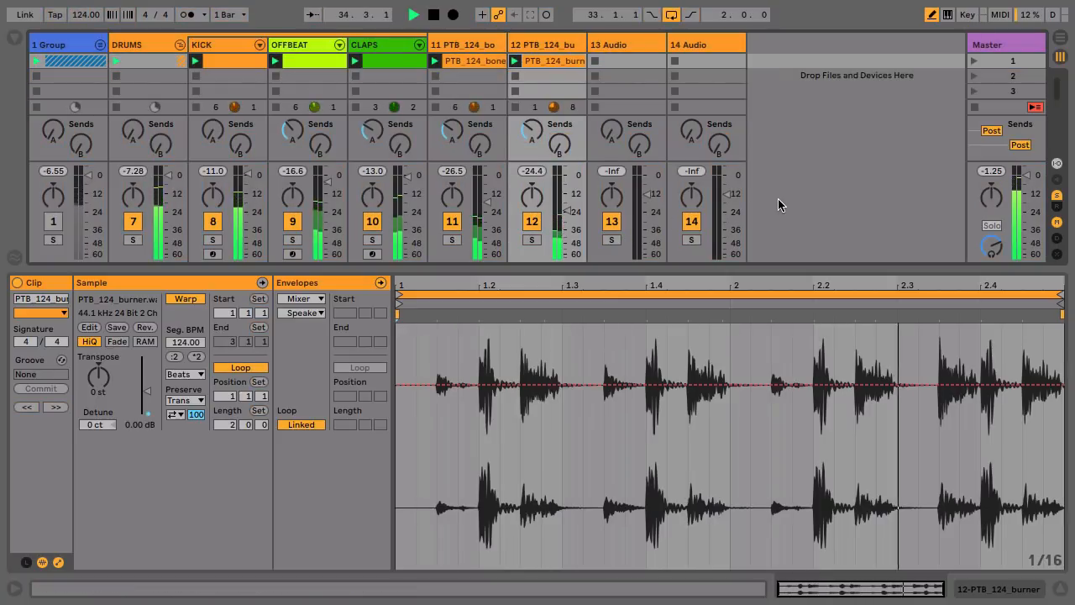
key(a)
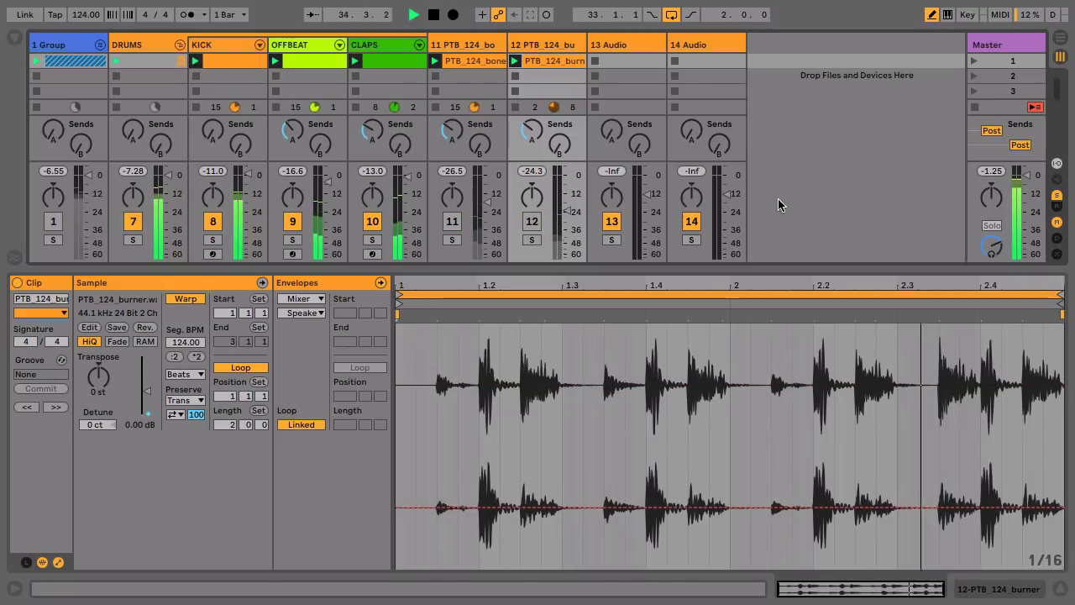
key(F6)
key(F7)
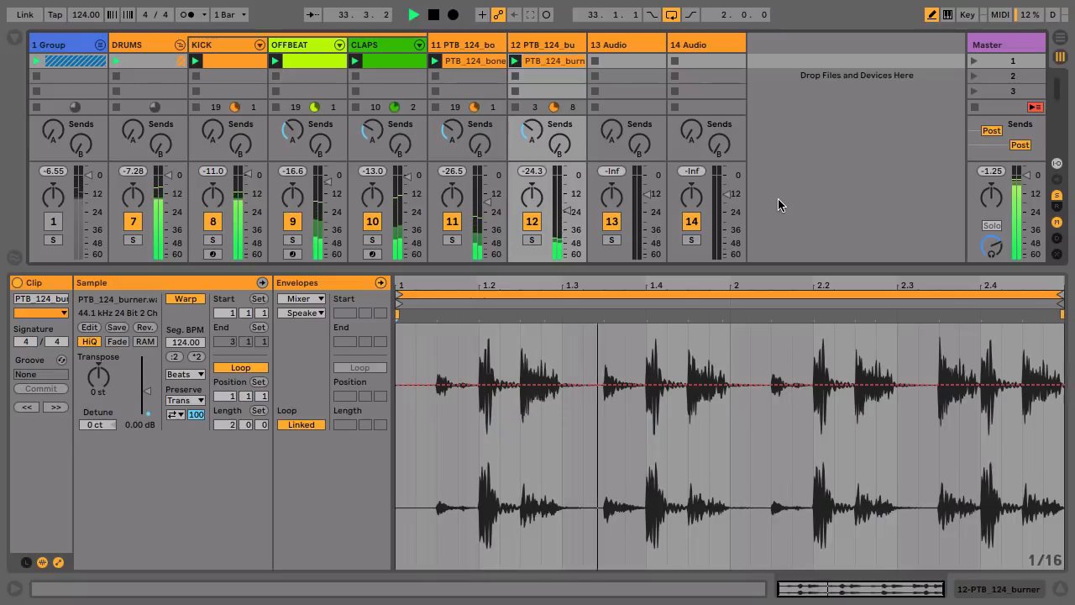
key(space)
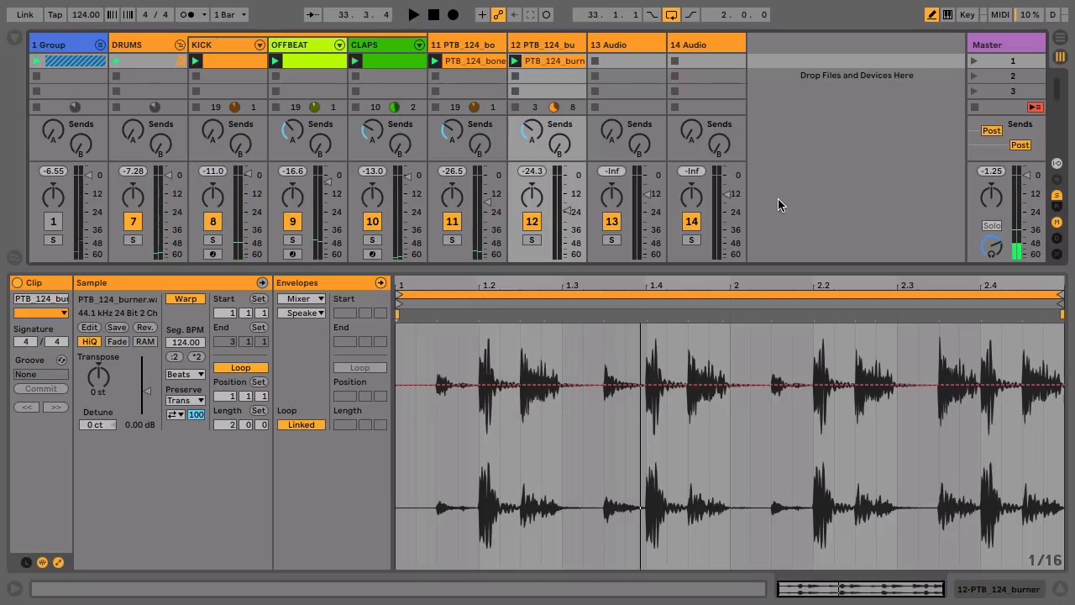